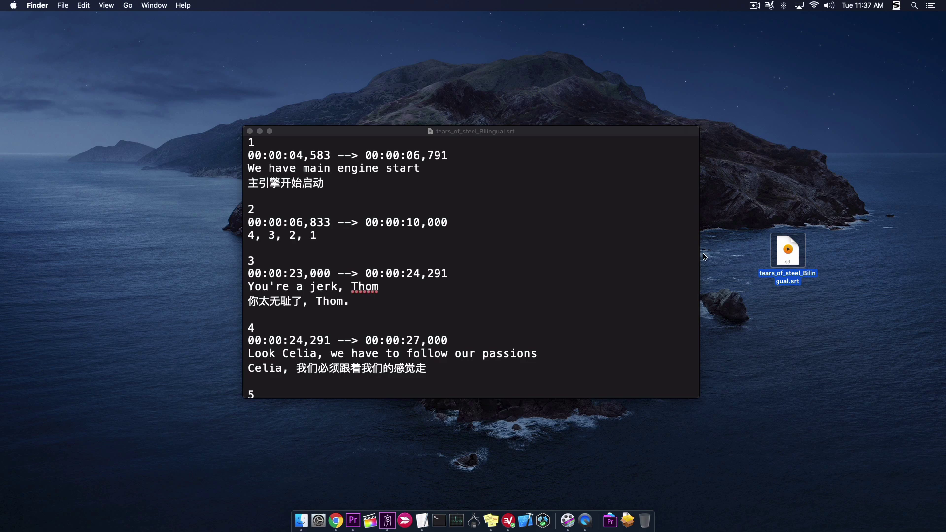
Scroll through the English and Chinese cues in tears_of_steel_Bilingual.srt, then switch to Premiere Pro
scroll(365, 197, "down", 5)
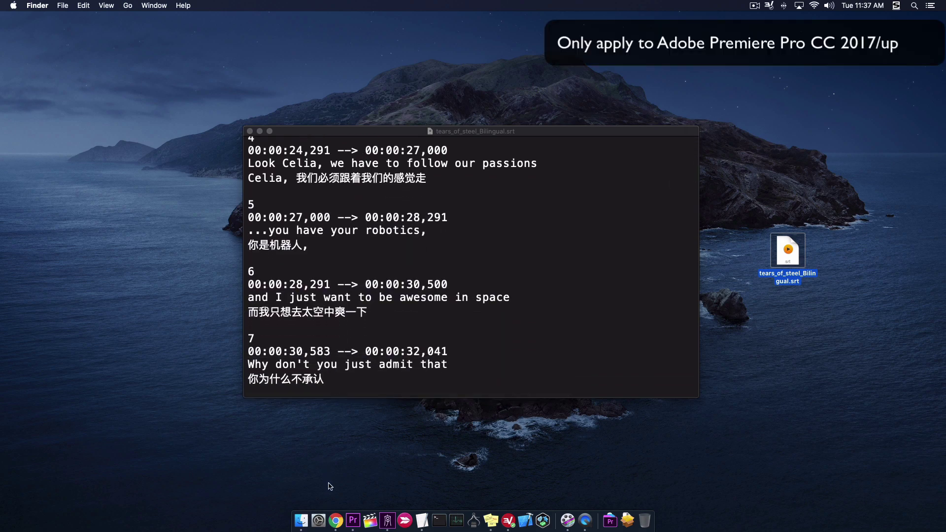
left_click(353, 520)
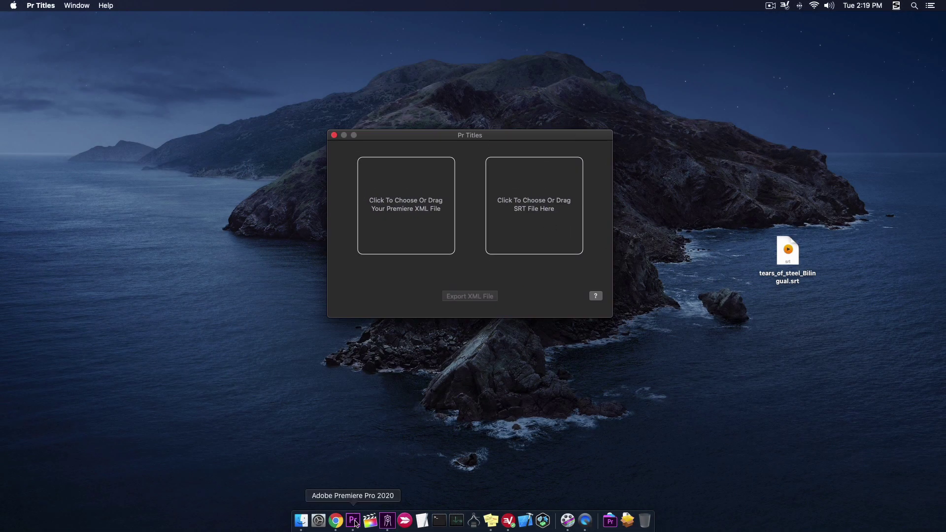
Return to Premiere Pro and place the playhead at 00:00:56:08 for a new text layer
left_click(354, 521)
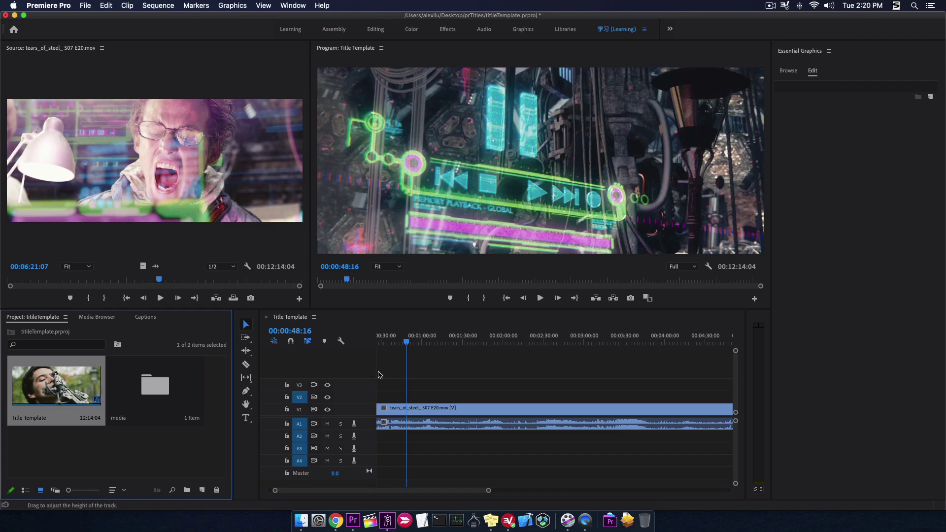
left_click(417, 344)
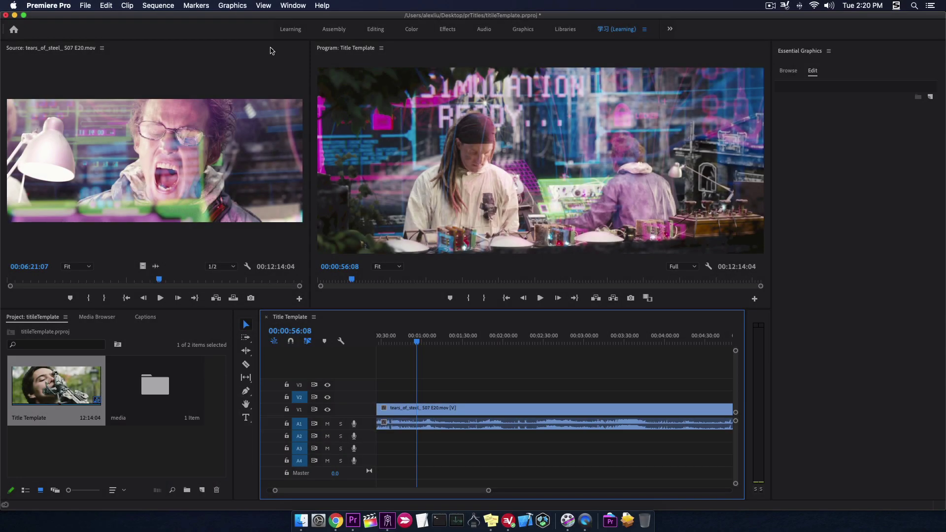
left_click(230, 5)
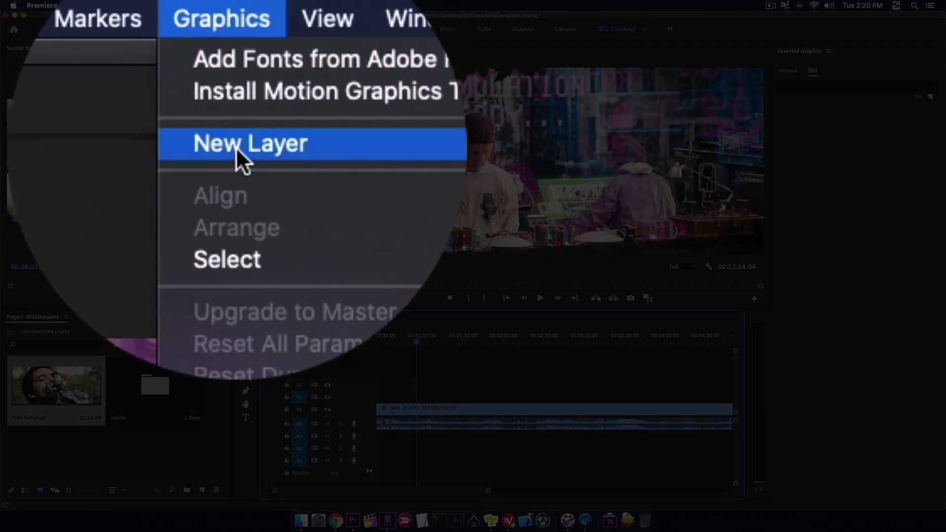
Add a new text layer reading 'subtitle line 1' and 'subtitle line 2' on two lines
mouse_move(237, 44)
left_click(395, 42)
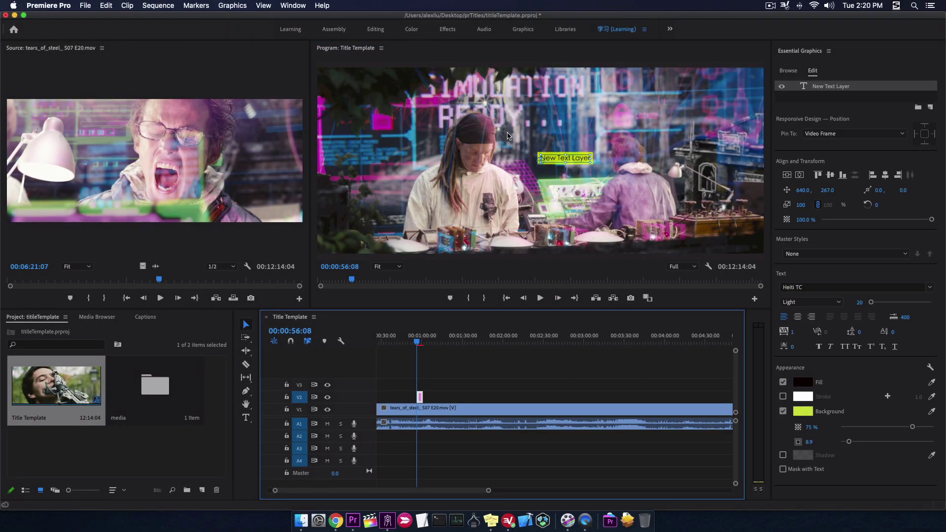
double_click(560, 161)
type("subtitle")
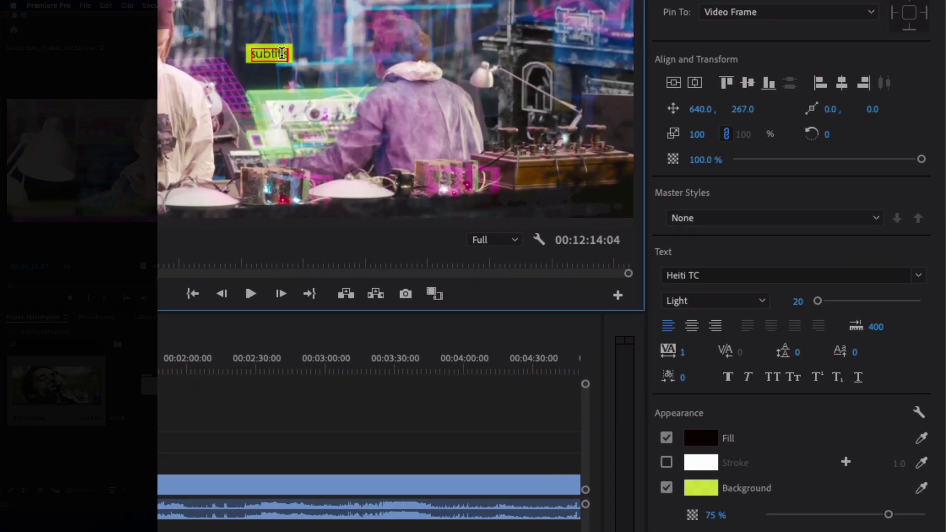
key("BackSpace")
type(" line 1")
key("Return")
type("subtitle line 2")
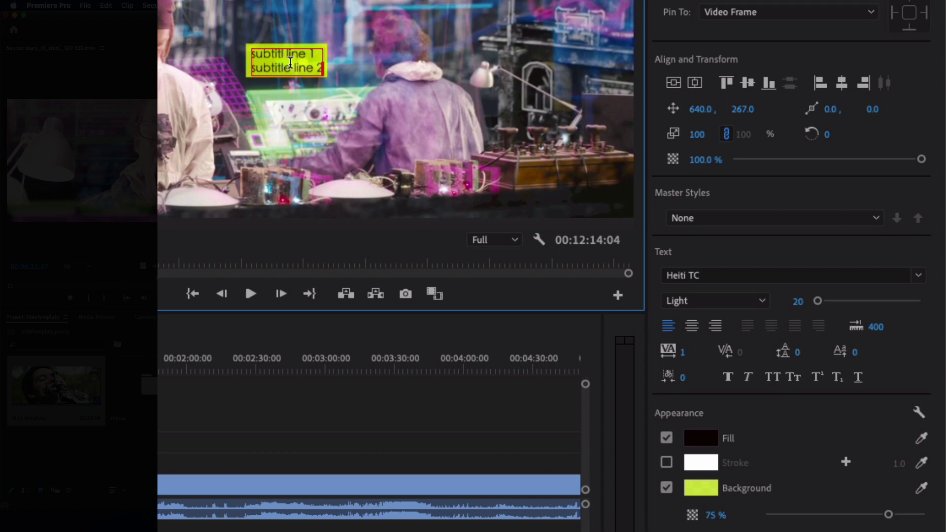
Make the text size 38, centre-aligned, bottom-aligned, and raised to Y position 466
key("super+a")
mouse_move(817, 301)
left_mouse_down()
mouse_move(826, 302)
mouse_move(818, 302)
left_mouse_up()
key("shift+Up")
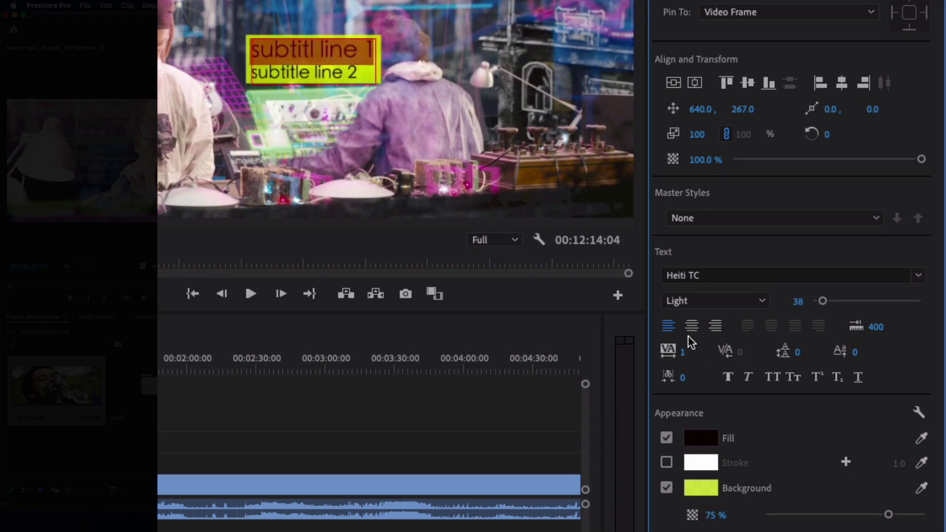
left_click(691, 327)
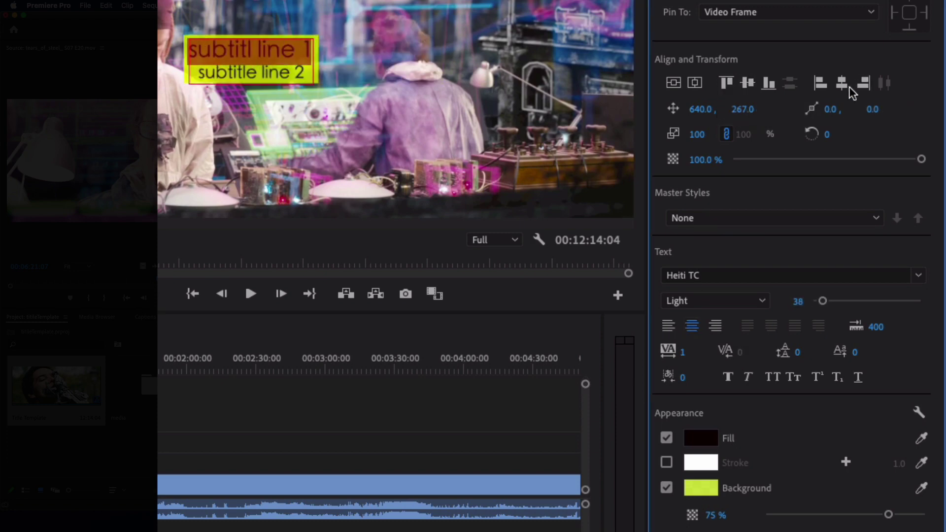
left_click(769, 83)
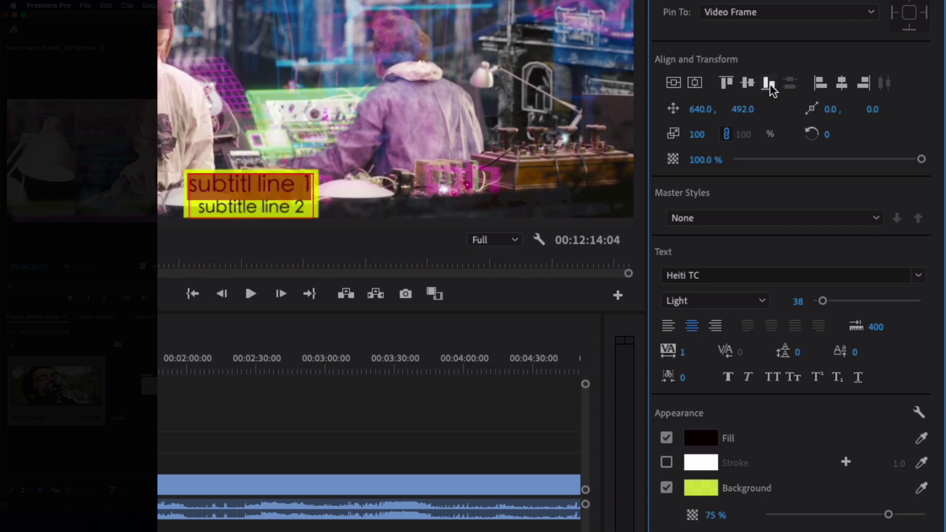
left_click(751, 112)
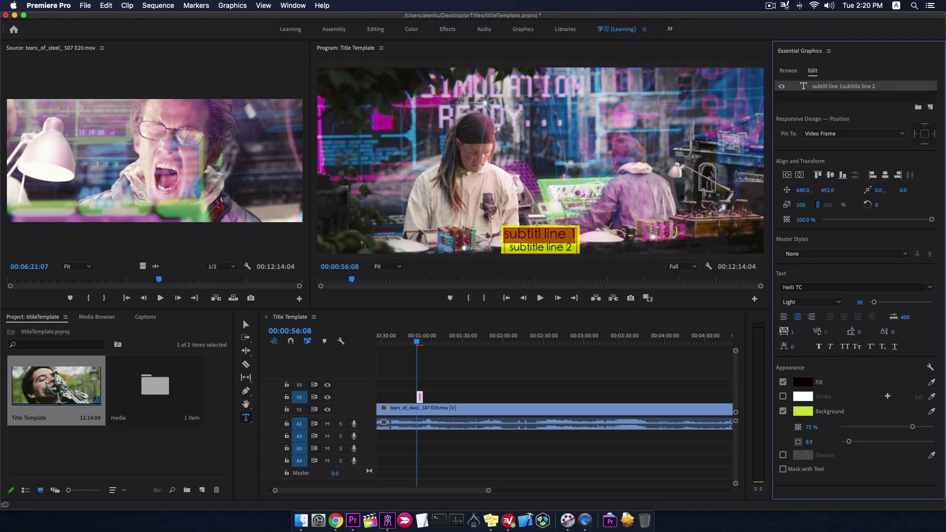
left_click_drag(828, 190, 830, 190)
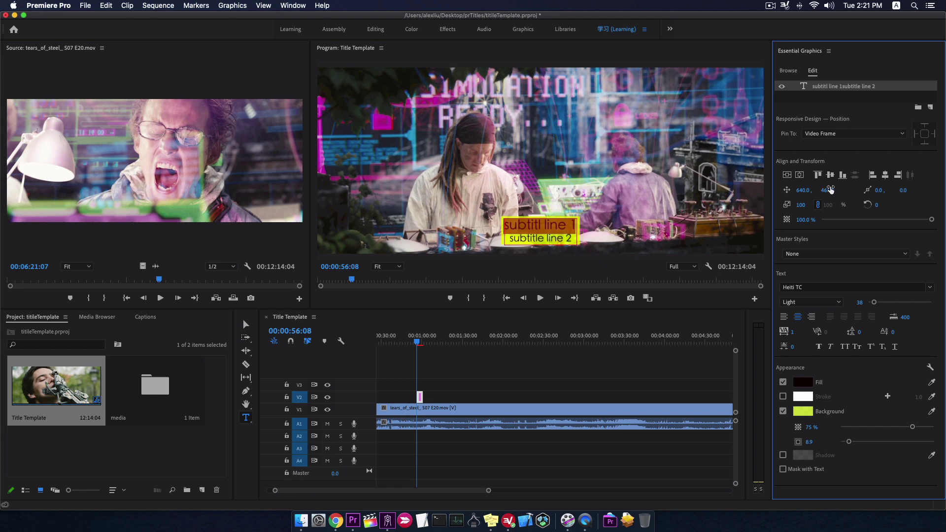
Export the Title Template sequence as Final Cut Pro XML 'Title Template' to the Desktop
left_click(61, 373)
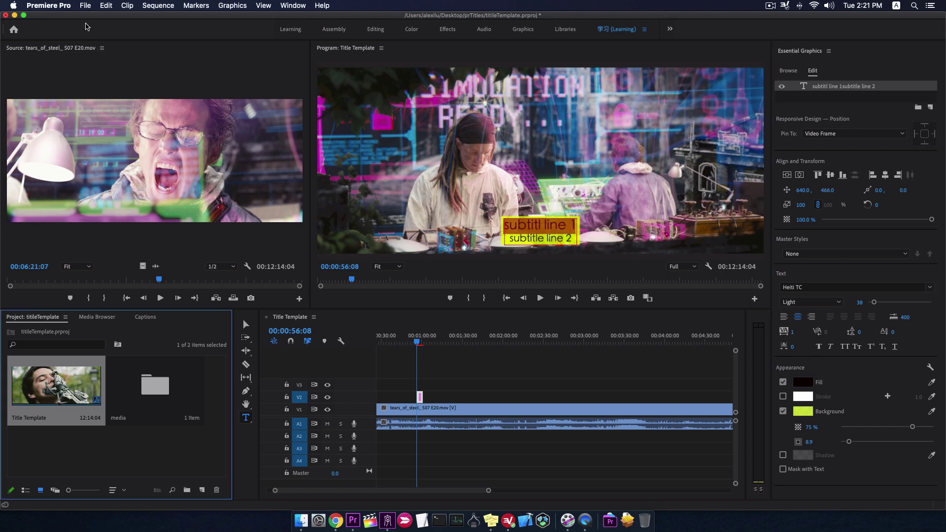
left_click(86, 6)
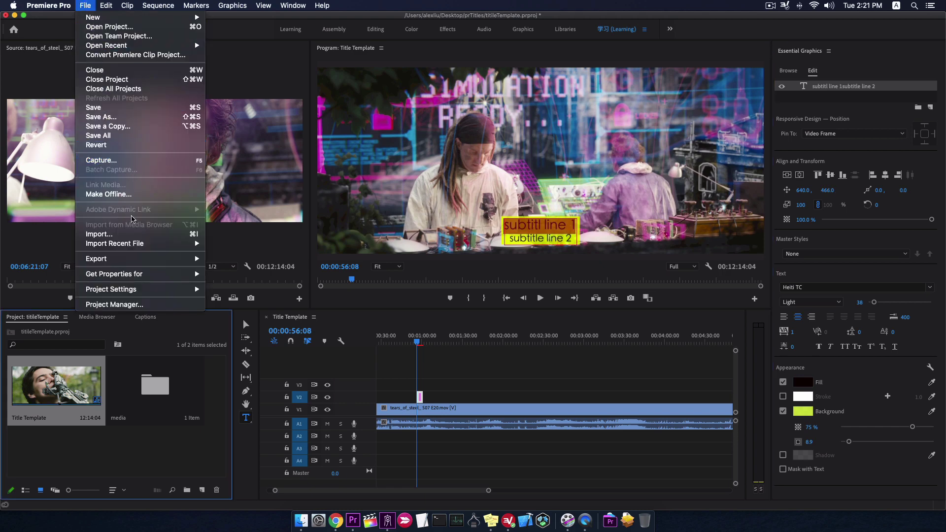
mouse_move(140, 258)
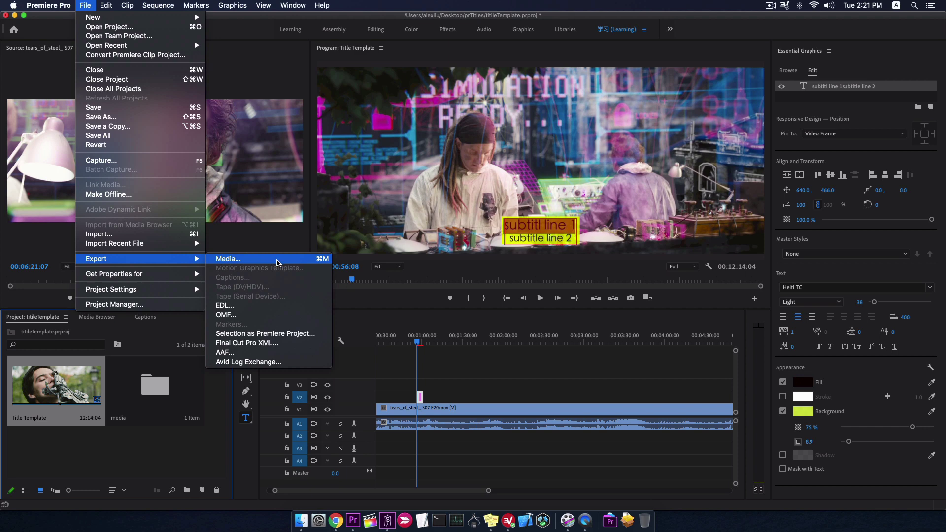
left_click(284, 346)
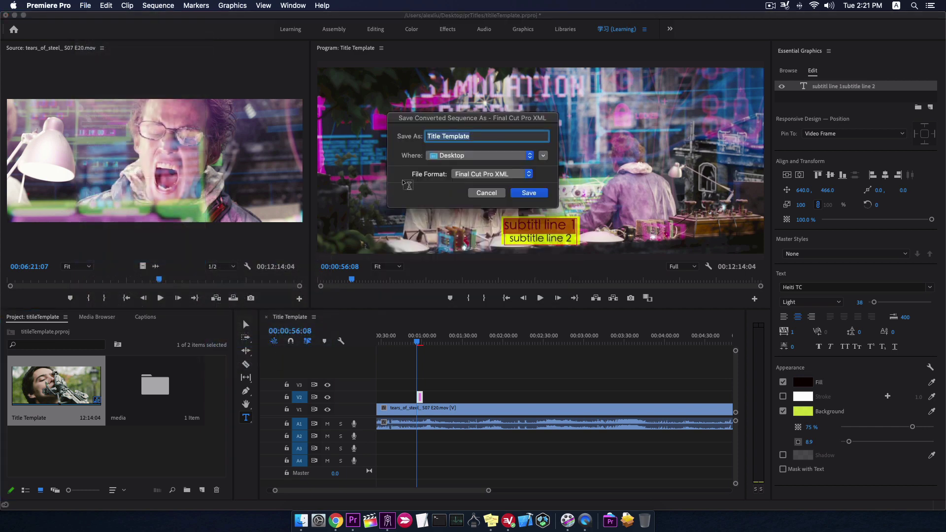
left_click(527, 193)
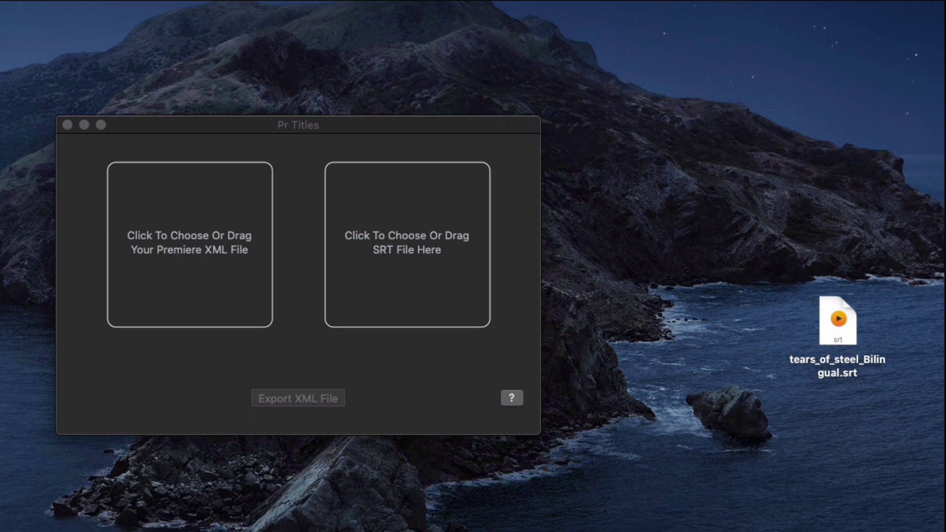
Load Title Template.xml and tears_of_steel_Bilingual.srt into Pr Titles and save output.xml to the Desktop
left_click_drag(926, 22, 180, 242)
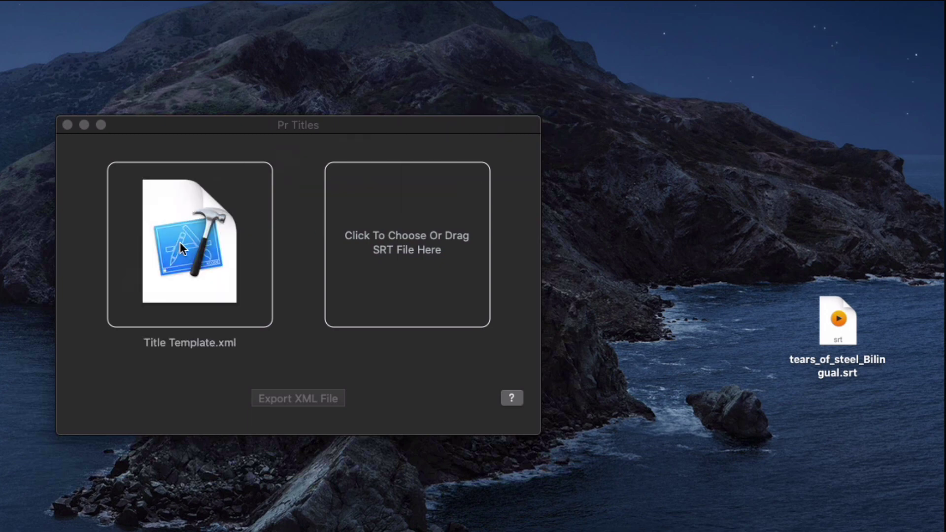
left_click_drag(835, 315, 412, 233)
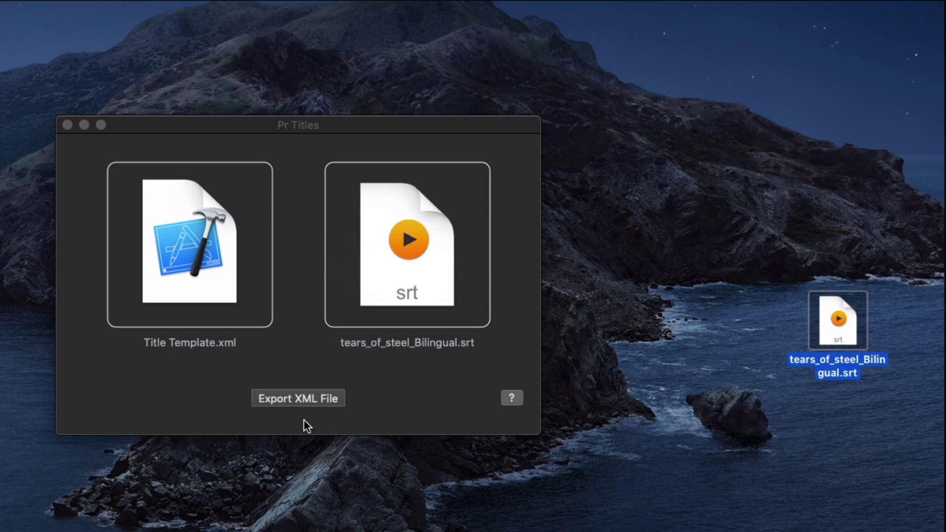
left_click(291, 396)
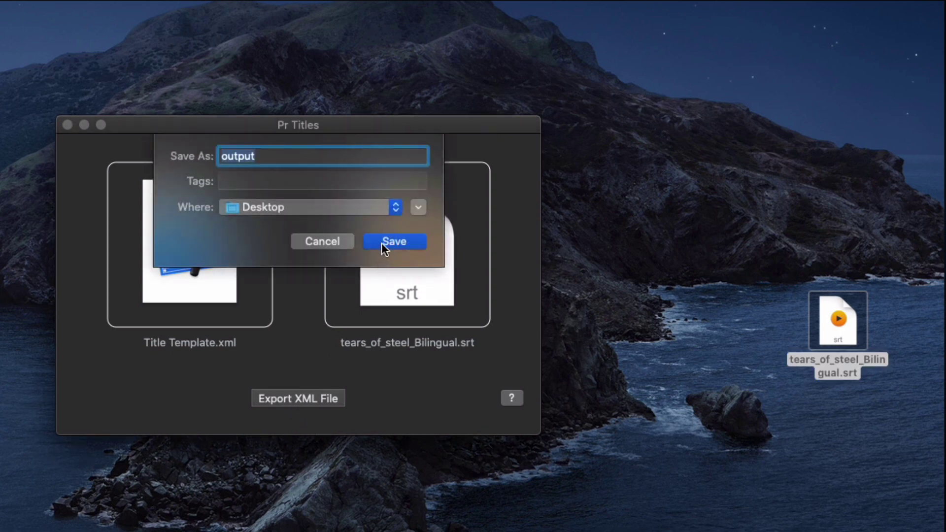
left_click(382, 243)
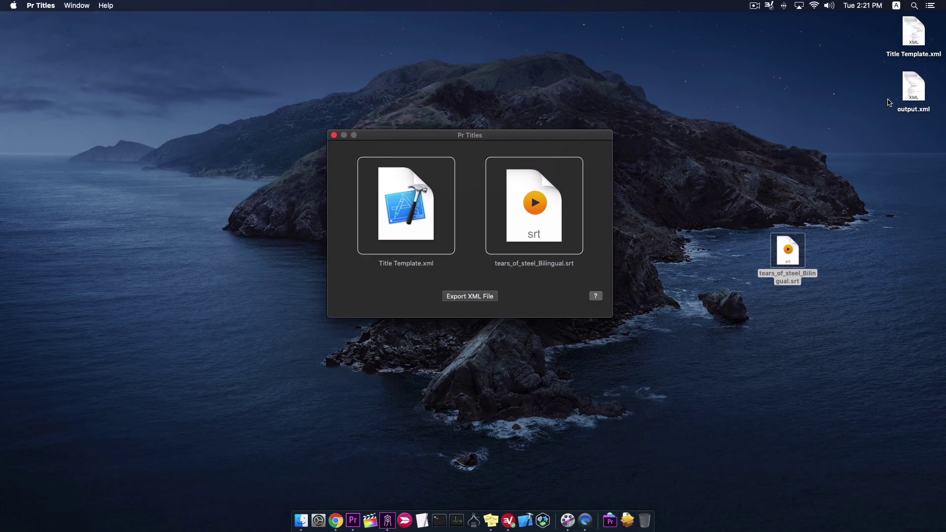
Import output.xml from the Desktop into Premiere and open its new Title Template sequence
left_click(913, 94)
key("ctrl+Right")
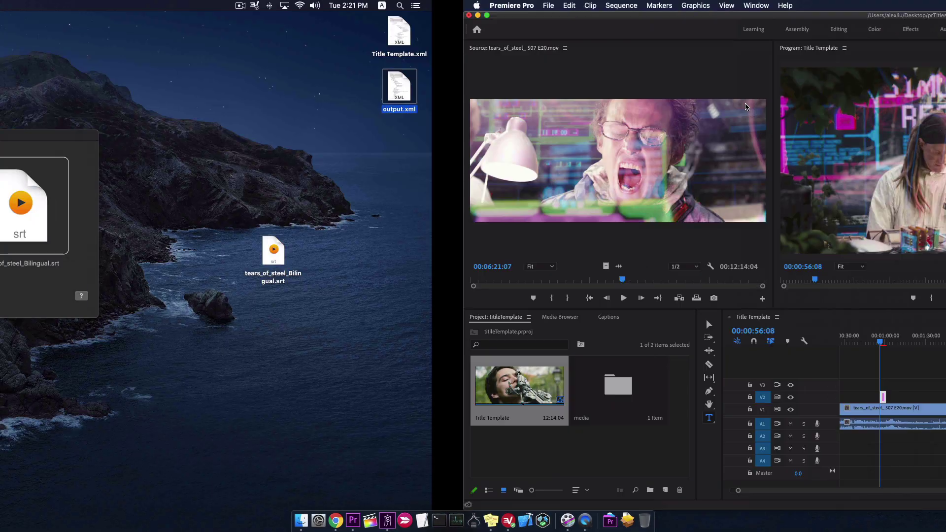
left_click(86, 6)
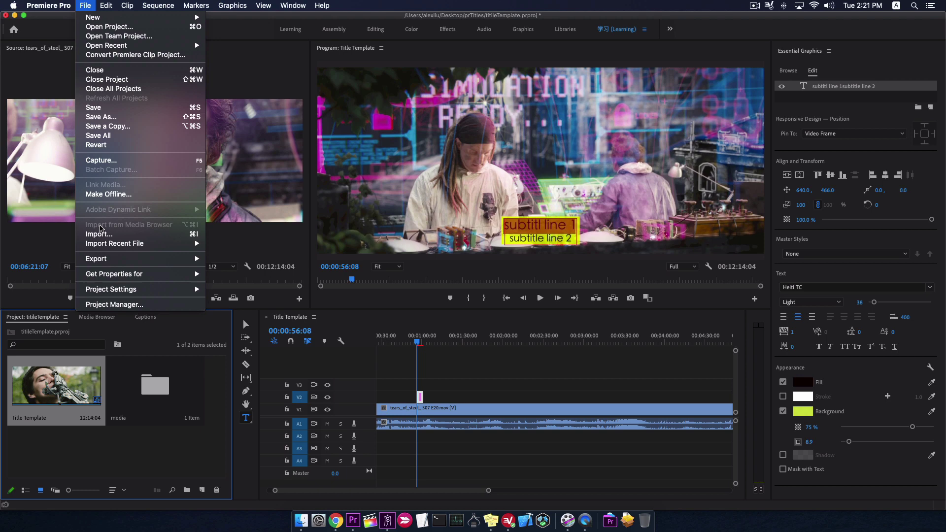
left_click(118, 237)
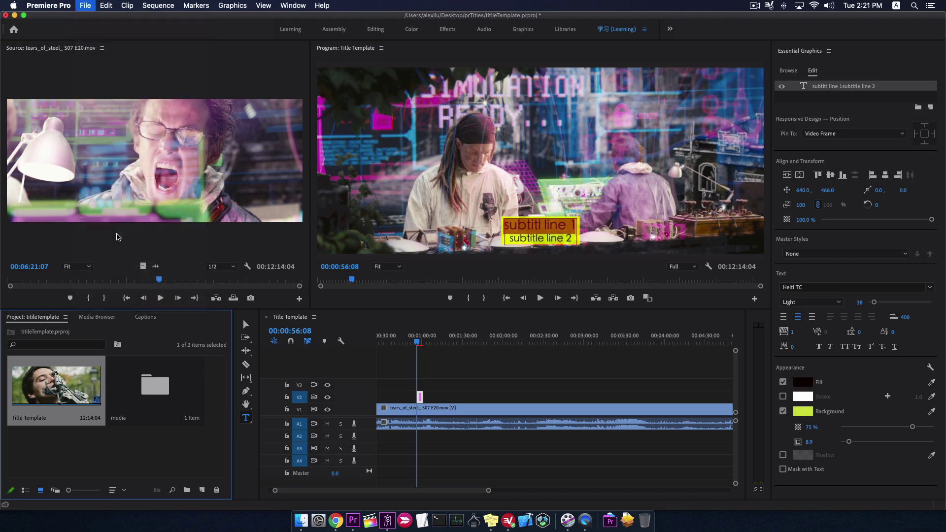
left_click(391, 119)
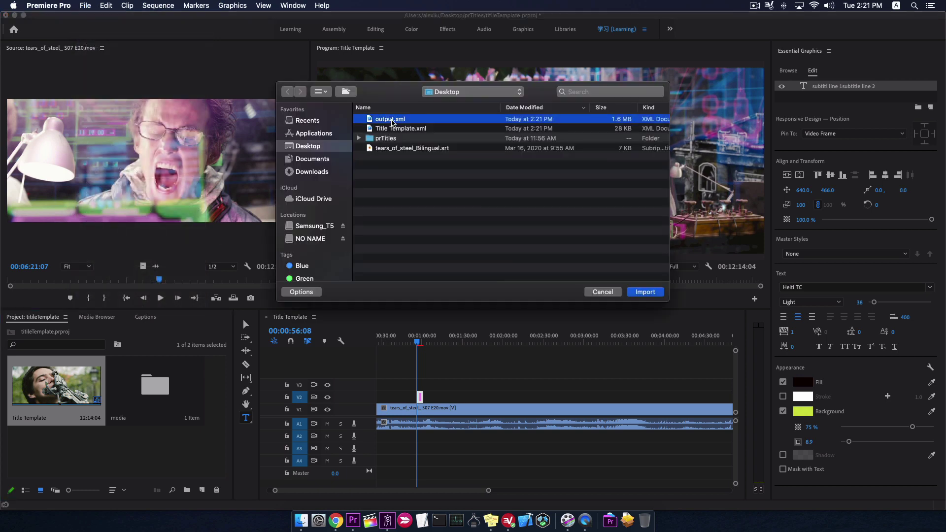
left_click(645, 292)
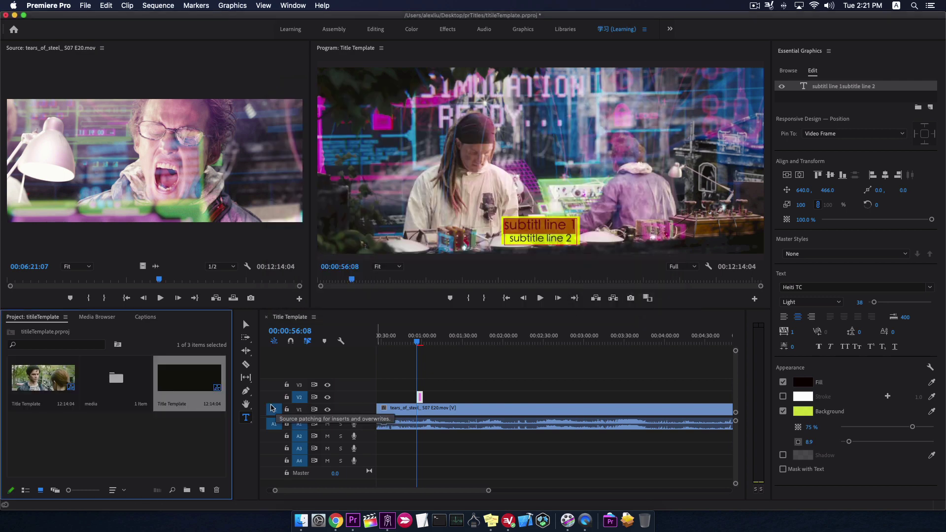
double_click(199, 370)
Scrub from 00:00:31:12 through the bilingual subtitle clips, then reopen the original Title Template sequence
left_click(384, 344)
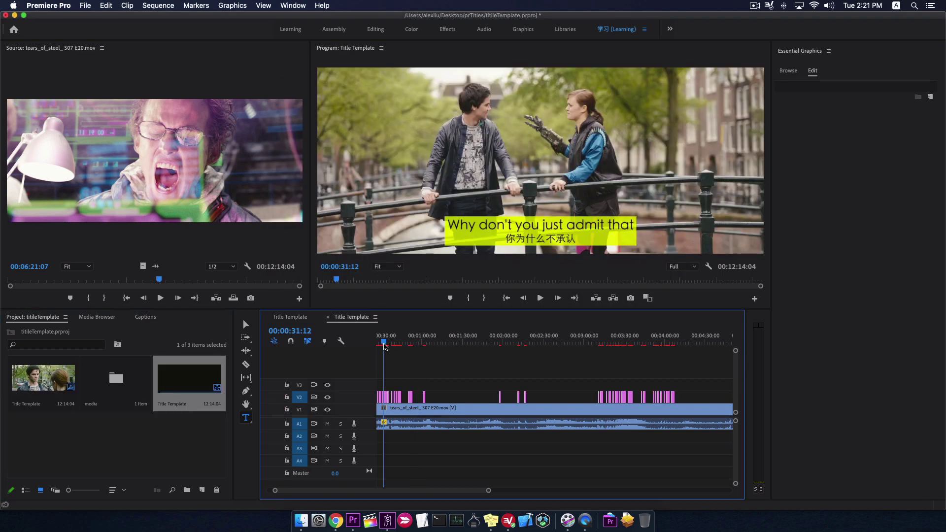
mouse_move(385, 346)
left_mouse_down()
mouse_move(411, 349)
mouse_move(386, 348)
left_mouse_up()
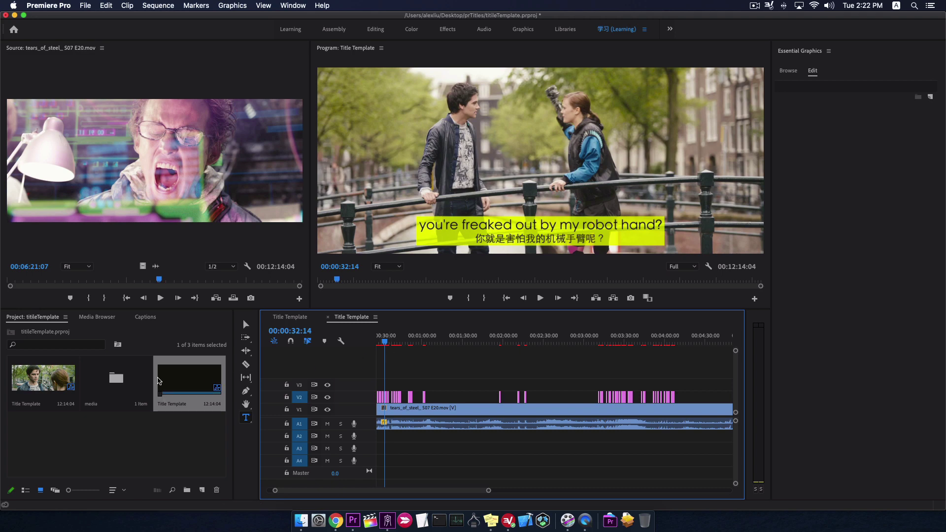
double_click(56, 381)
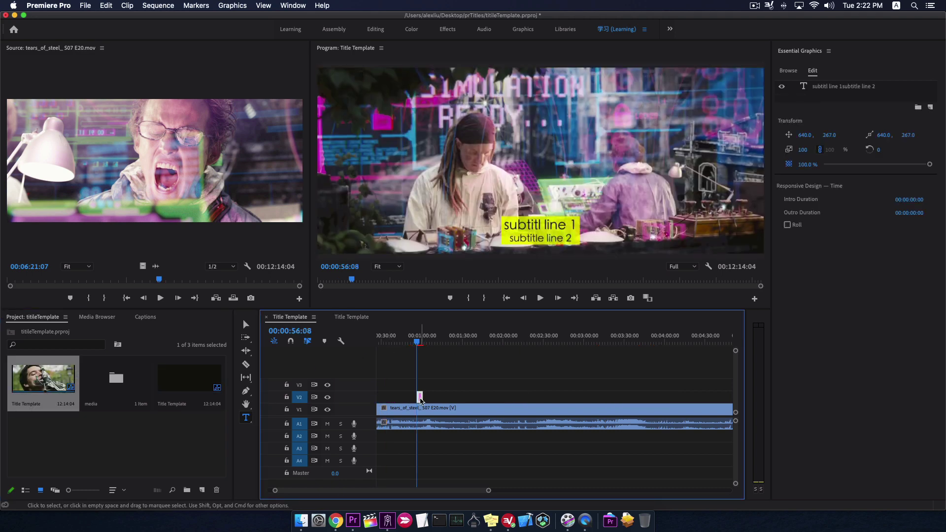
Shrink the first subtitle line to size 29 and the second line to size 20
left_click(545, 227)
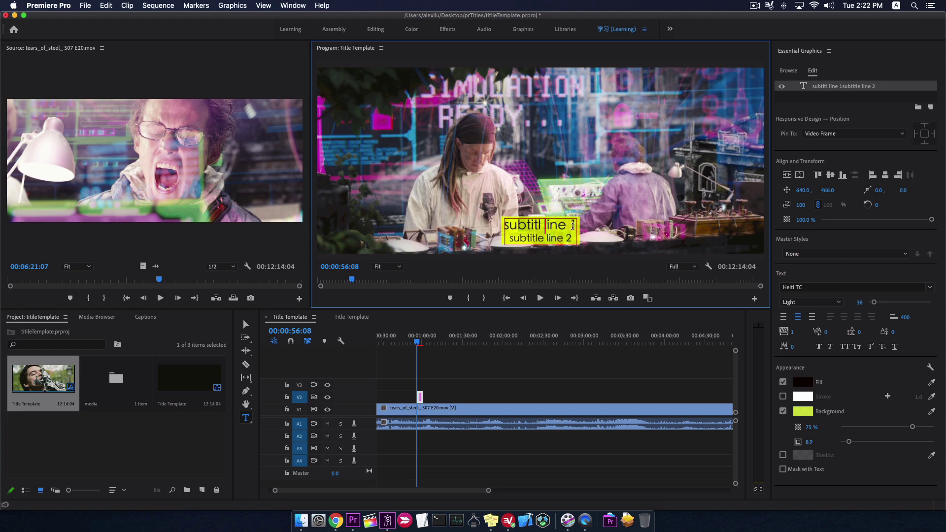
left_click_drag(575, 230, 497, 228)
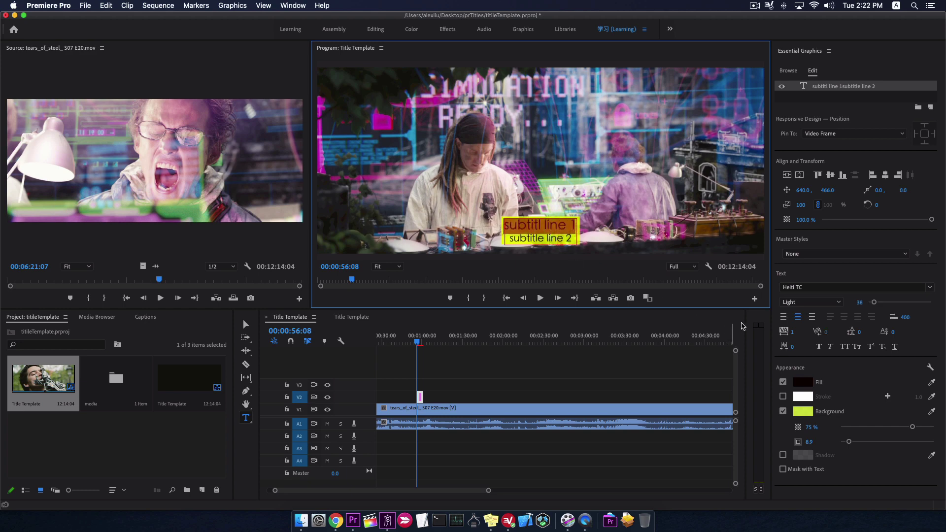
left_click_drag(875, 304, 873, 305)
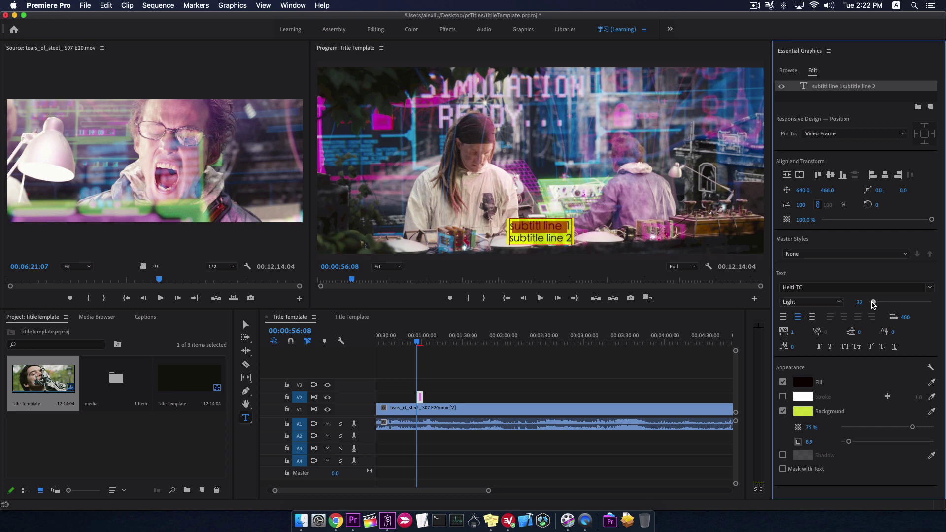
left_click(549, 237)
triple_click(548, 237)
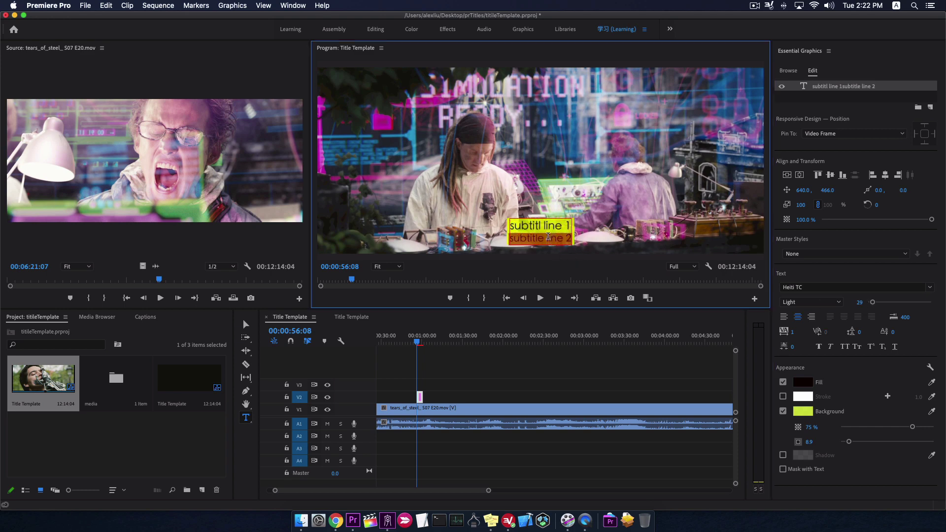
left_click_drag(873, 303, 871, 305)
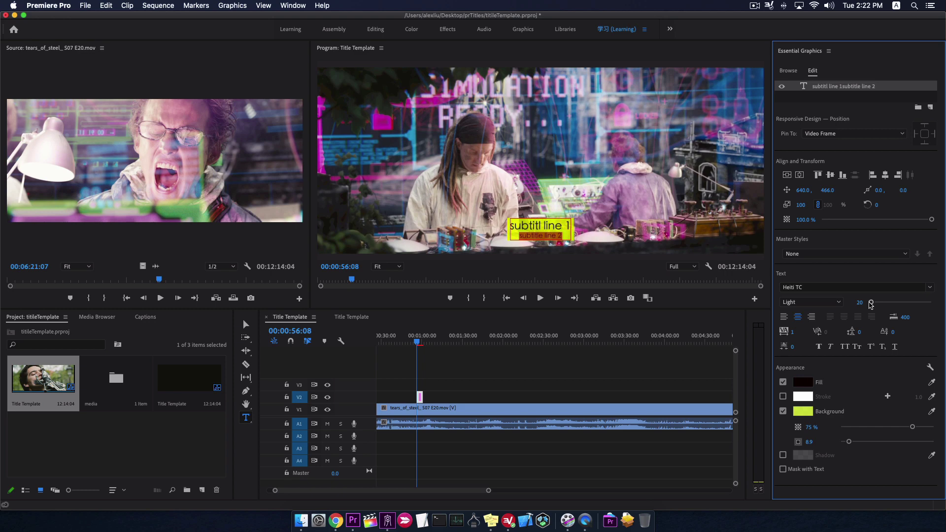
left_click(565, 235)
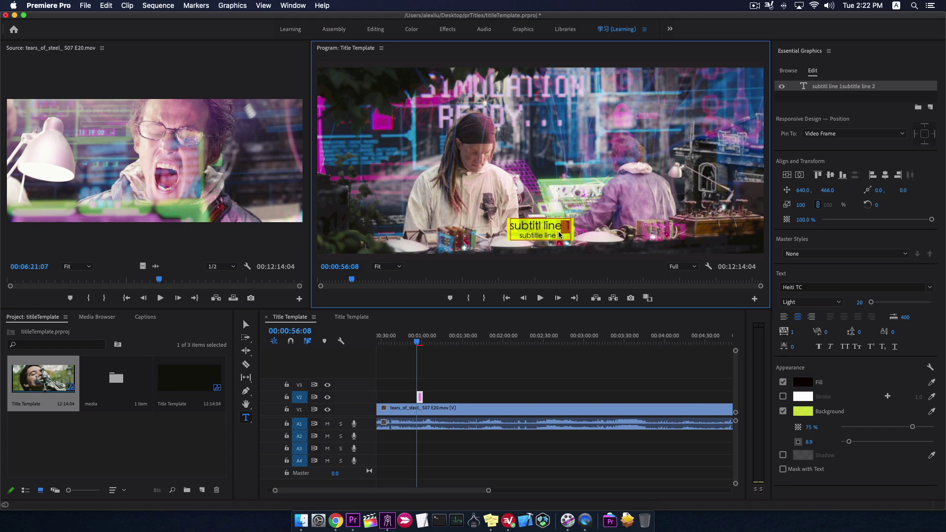
Change the second subtitle line's font to Yuppy TC
triple_click(560, 237)
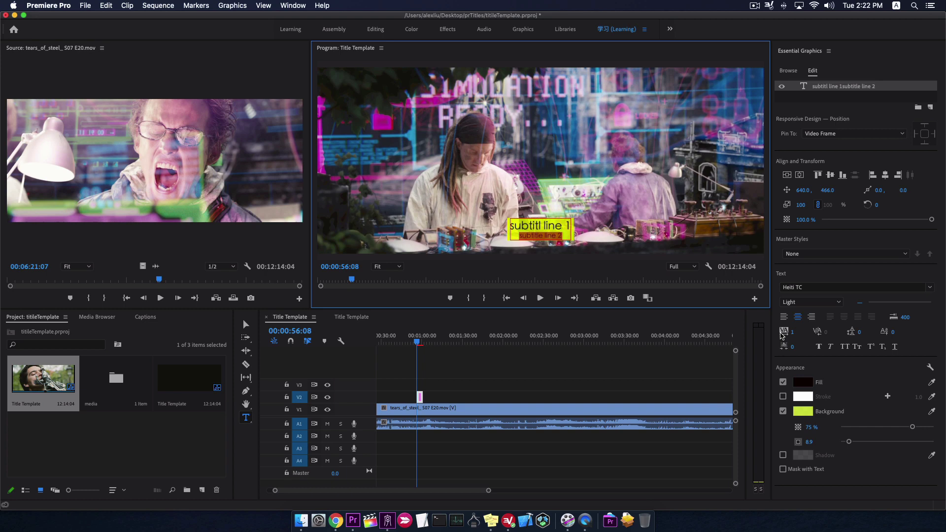
left_click(932, 291)
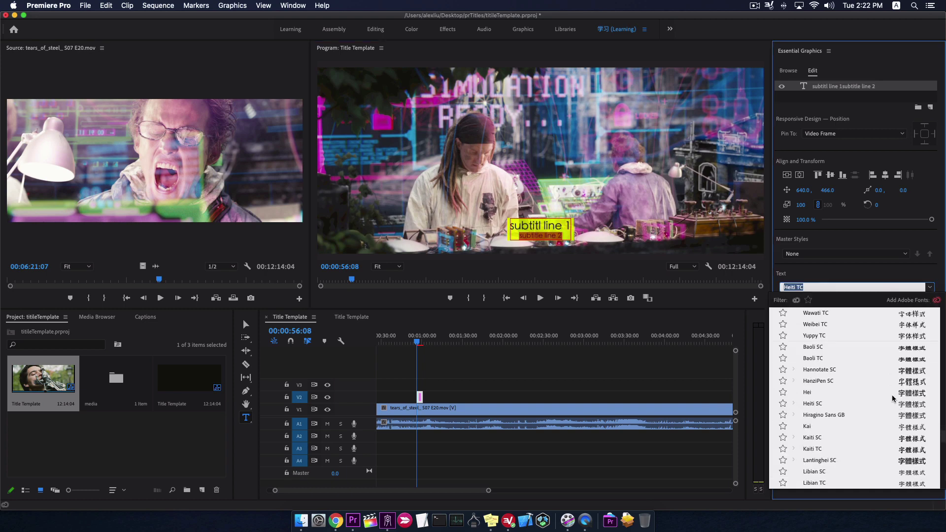
left_click(912, 337)
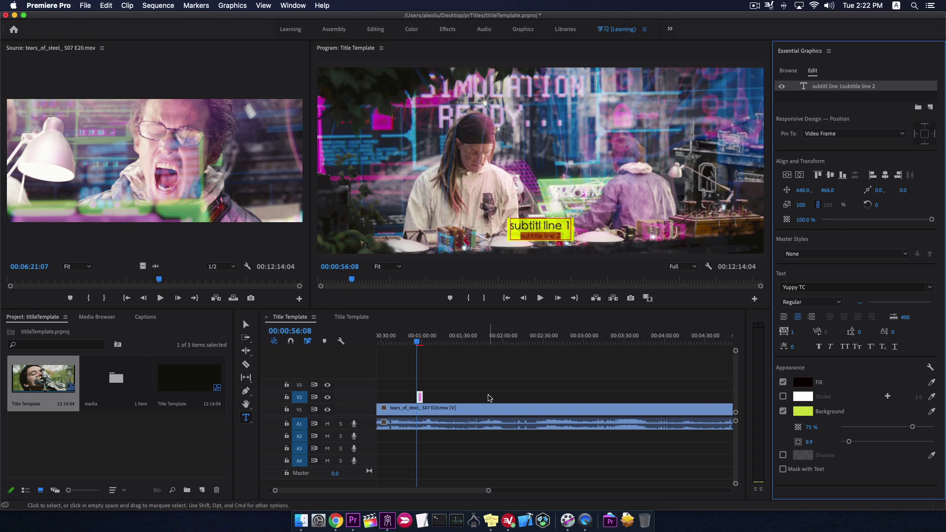
Export the sequence as Final Cut Pro XML 'Title Template_1' to the Desktop
left_click(42, 380)
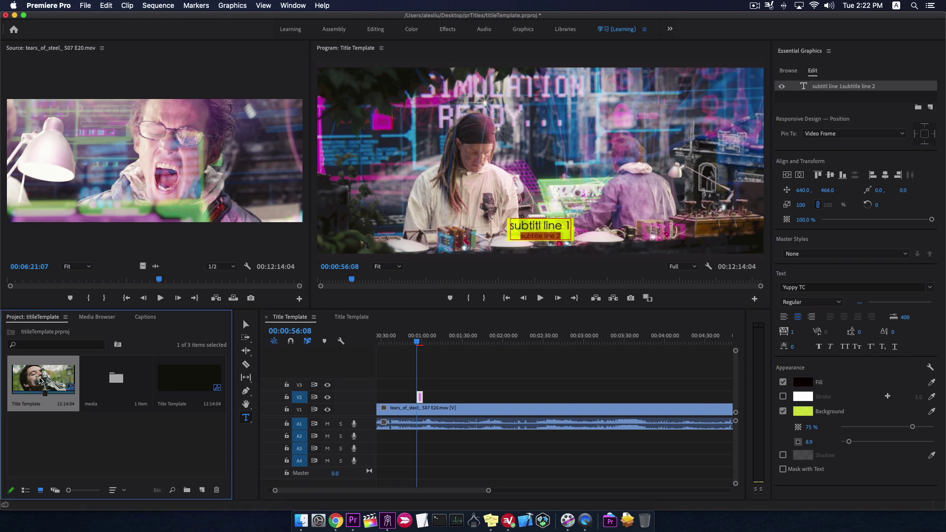
left_click(85, 7)
mouse_move(142, 259)
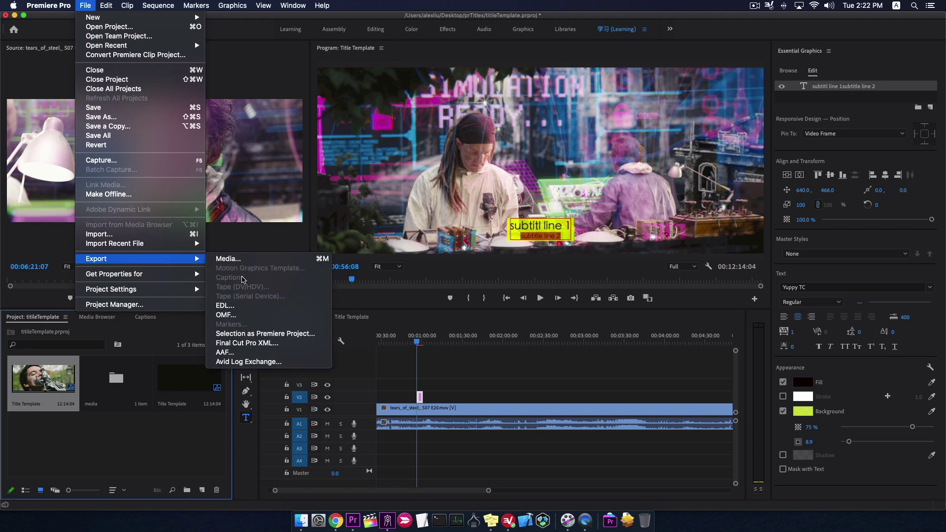
left_click(287, 345)
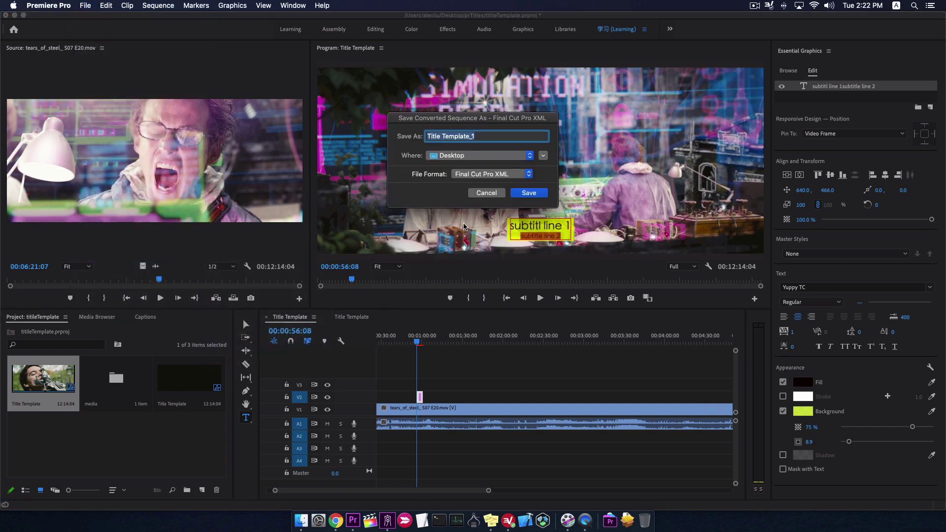
left_click(529, 193)
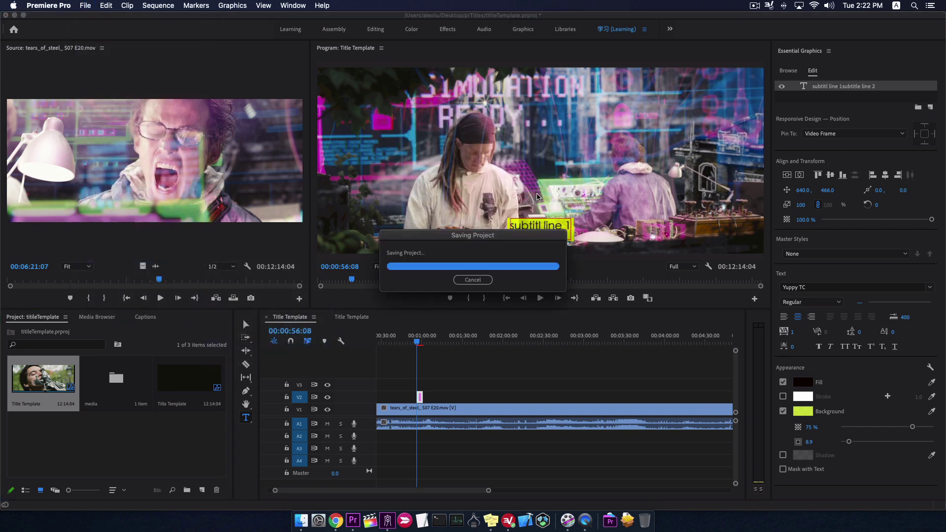
Load Title Template_1.xml into Pr Titles as the template and begin exporting the merged XML
key("ctrl+Left")
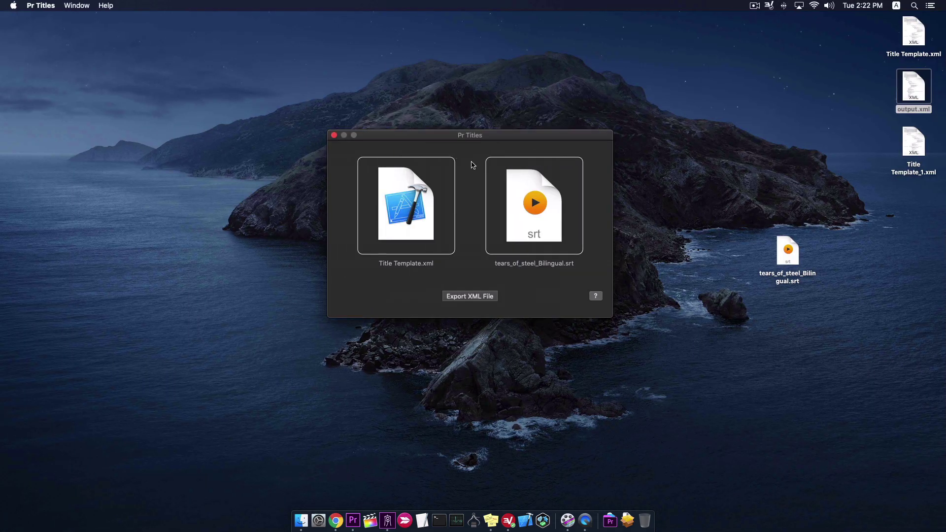
left_click(914, 169)
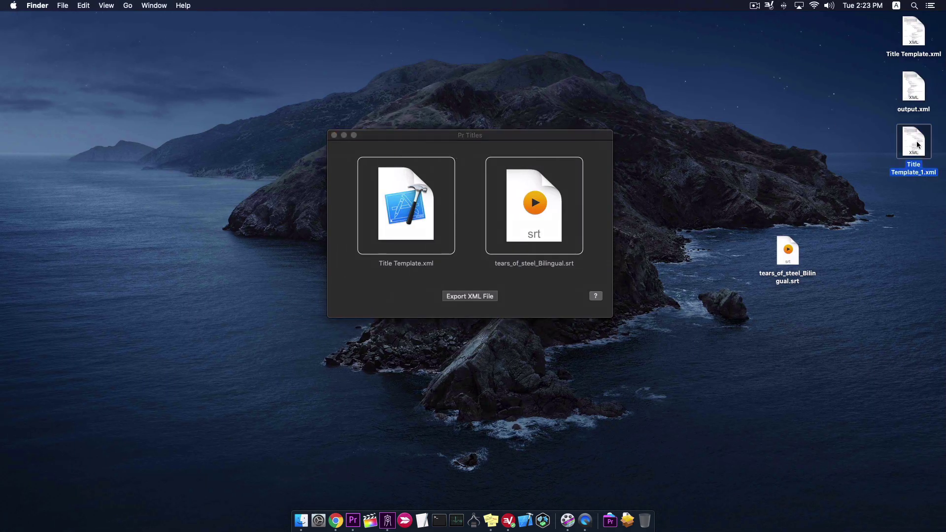
left_click_drag(917, 144, 422, 231)
left_click(460, 296)
left_click(462, 153)
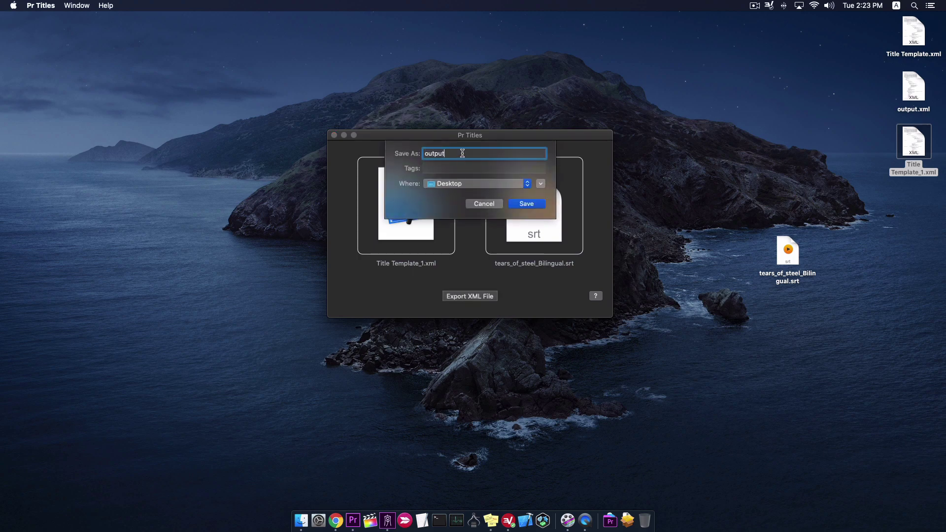
Save the merged file as output1.xml and import it into the Premiere project
left_click(525, 204)
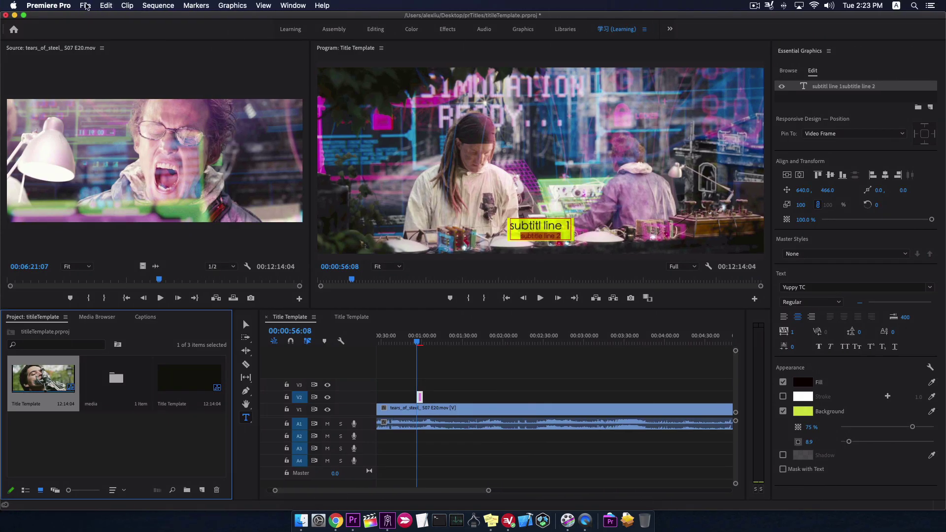
left_click(85, 6)
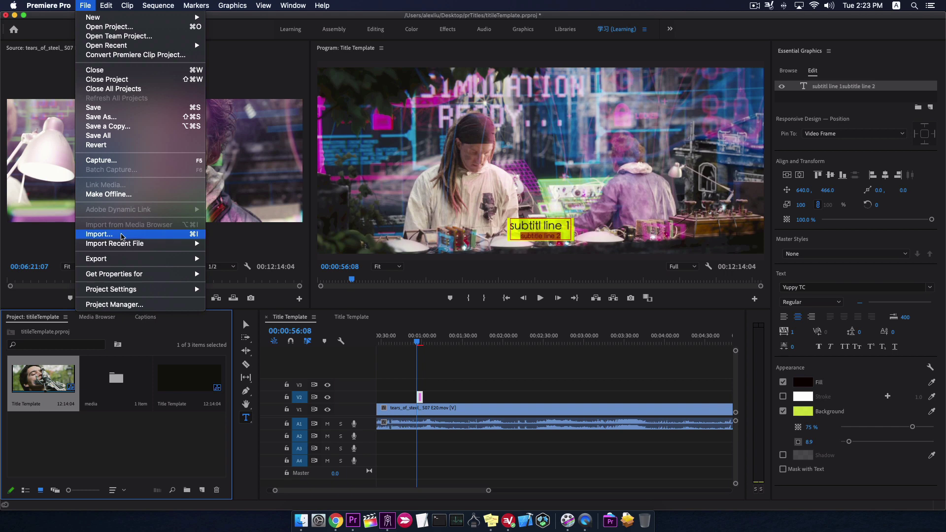
left_click(123, 231)
left_click(414, 123)
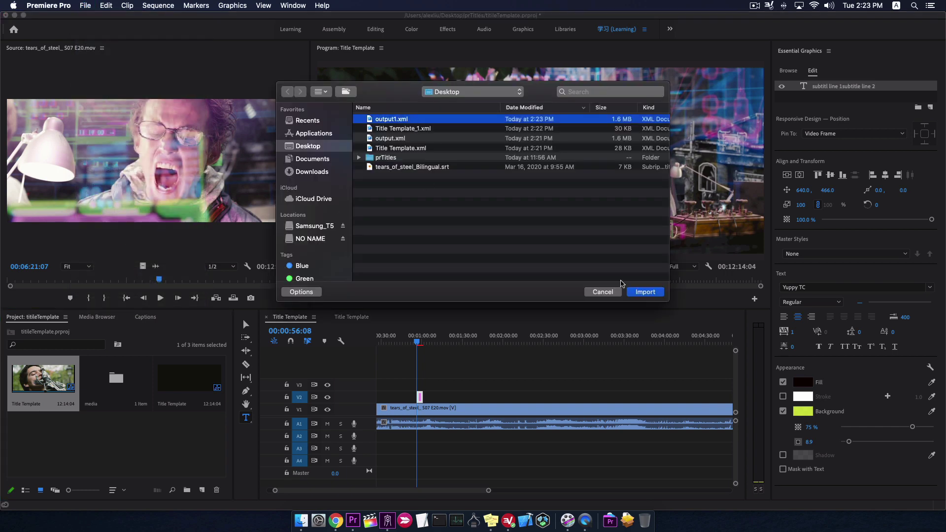
left_click(647, 294)
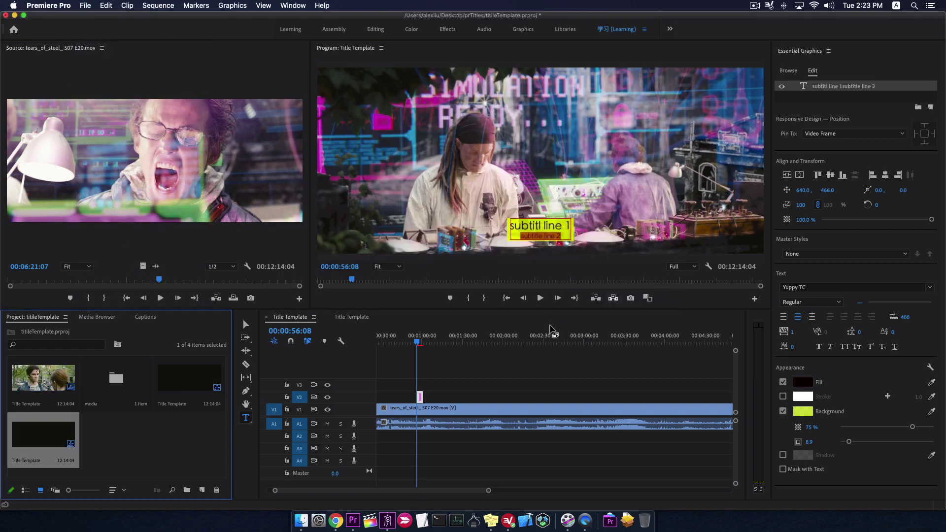
Open the new Title Template sequence, check the subtitle at 00:00:28:22, then return to the original sequence
double_click(76, 432)
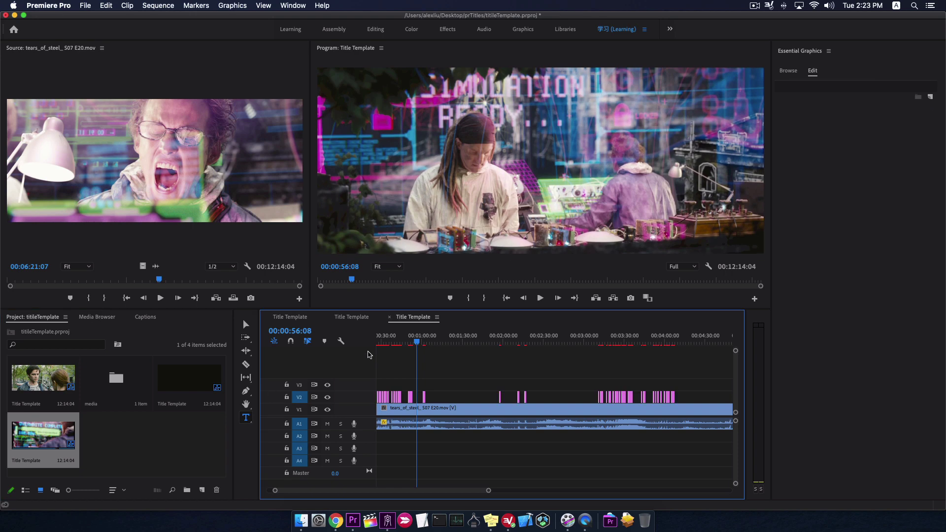
left_click(393, 344)
left_click(382, 344)
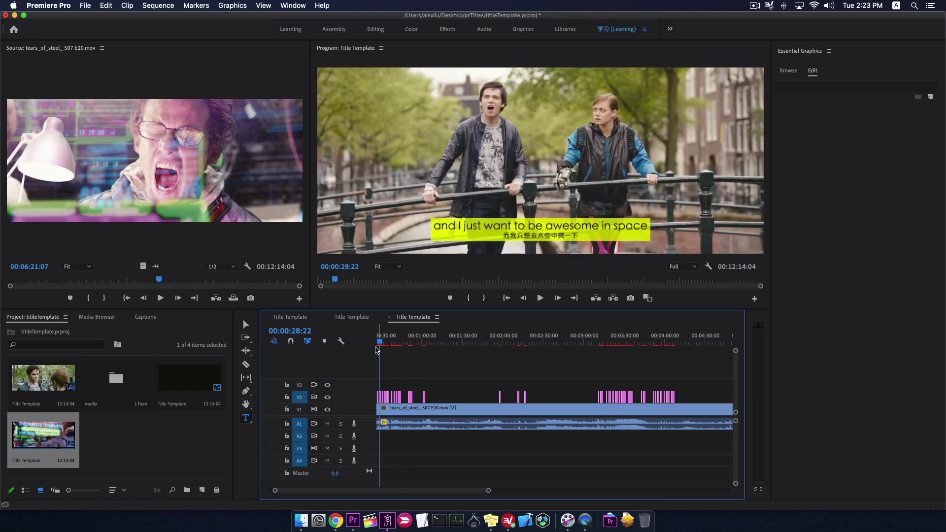
double_click(54, 376)
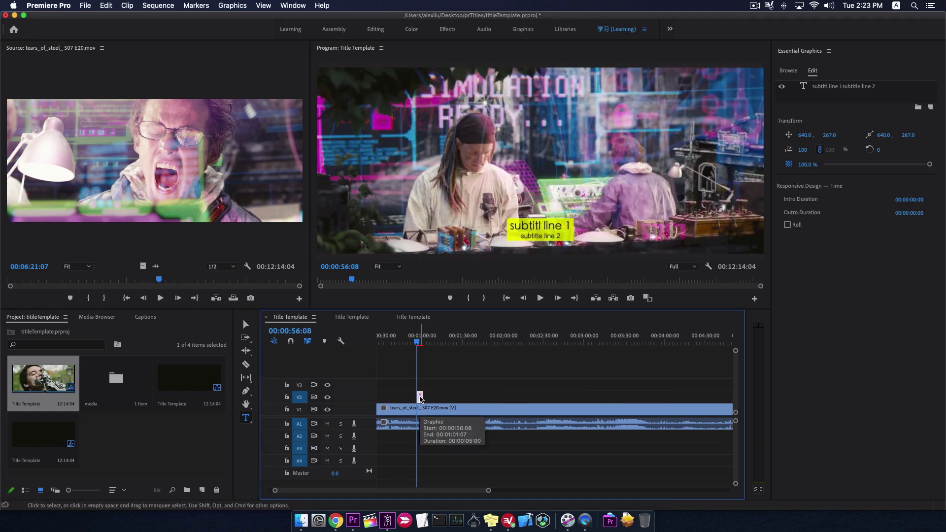
Export the styled subtitle title as Motion Graphics Template 'titleTemplate1' into the Desktop folder
left_click(232, 6)
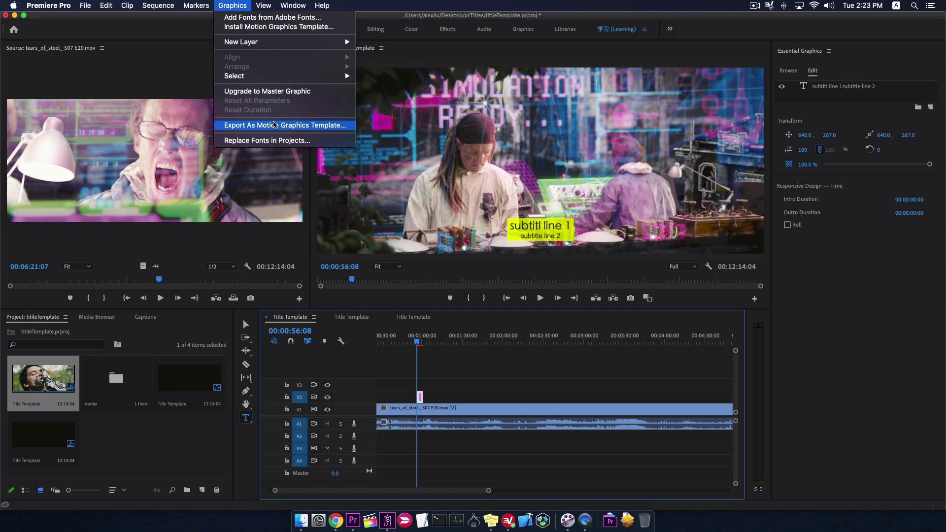
left_click(335, 128)
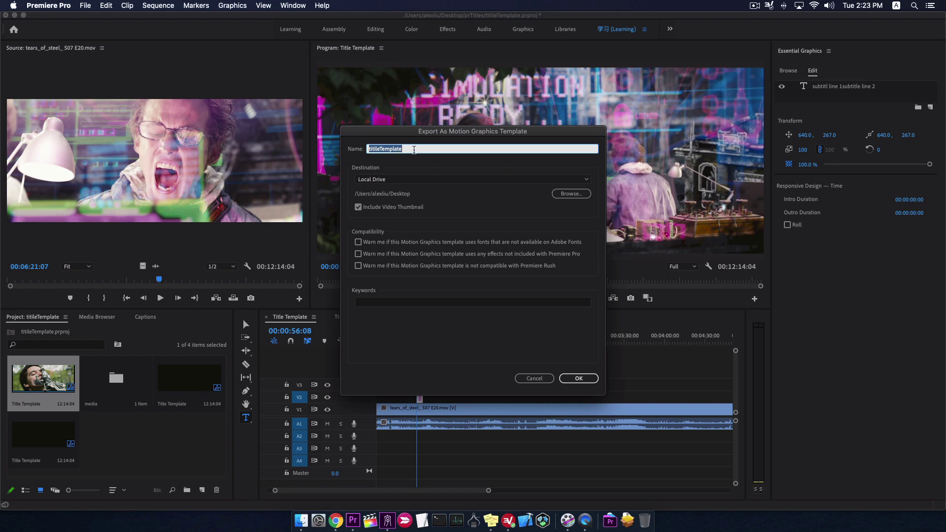
left_click(418, 152)
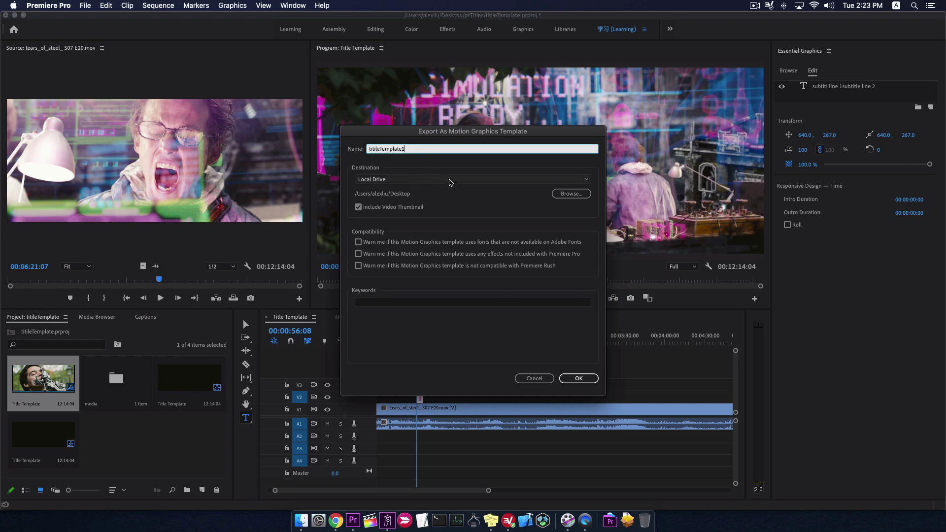
left_click(571, 193)
left_click(407, 248)
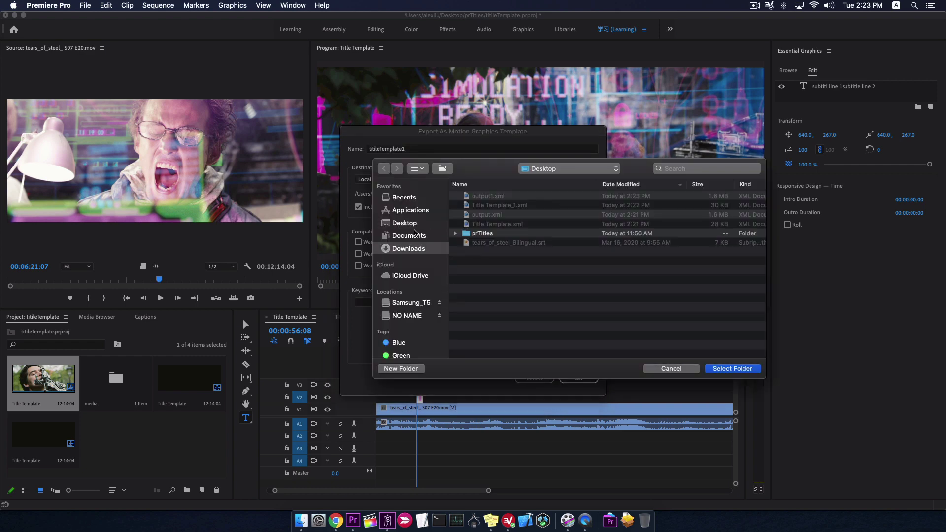
left_click(397, 224)
left_click(737, 368)
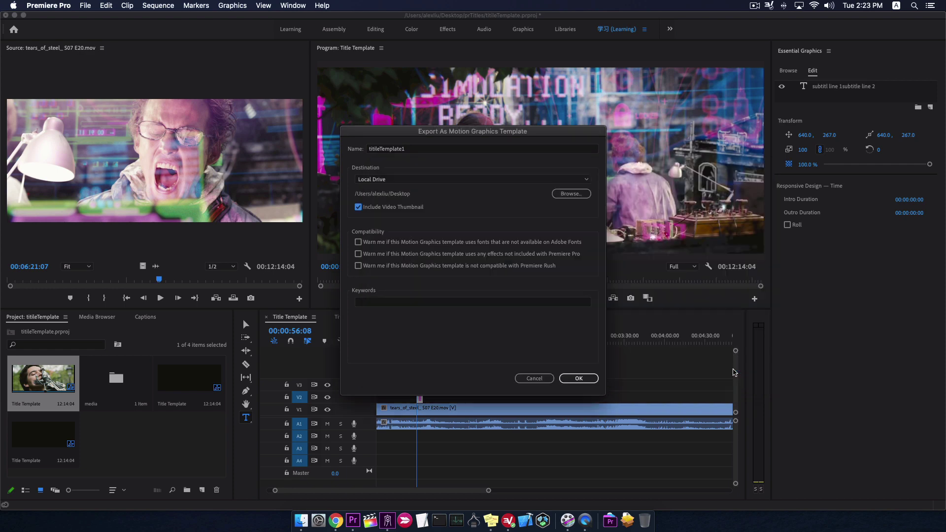
left_click(578, 378)
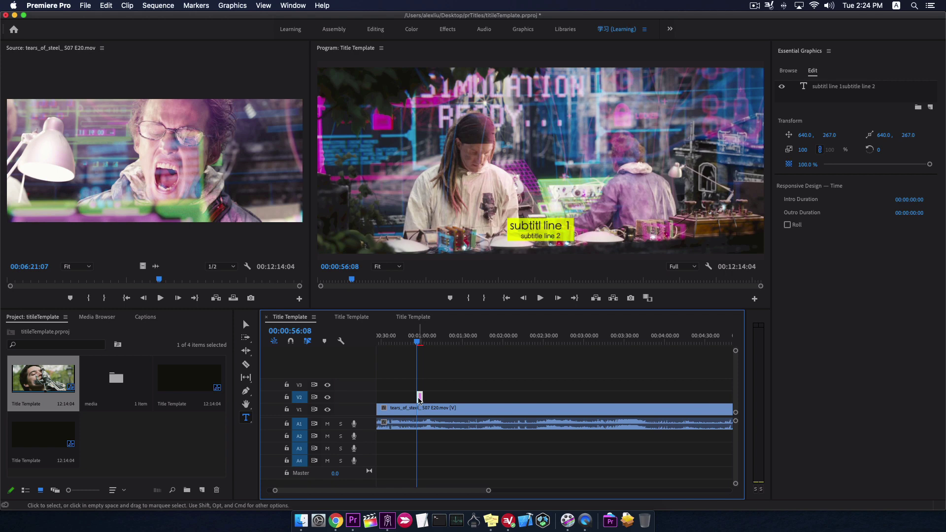
Delete the title clip from V2 and install titleTemplate1.mogrt as a motion graphics template
key("Delete")
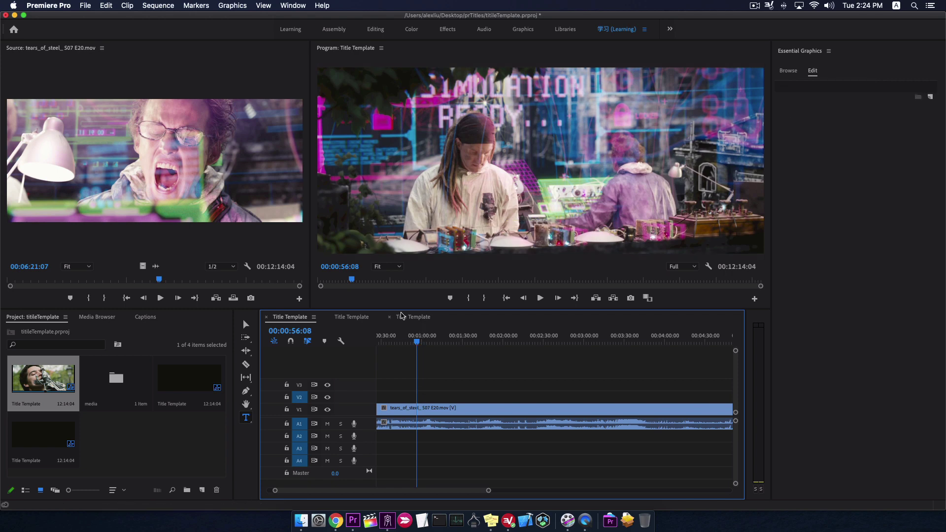
left_click(233, 6)
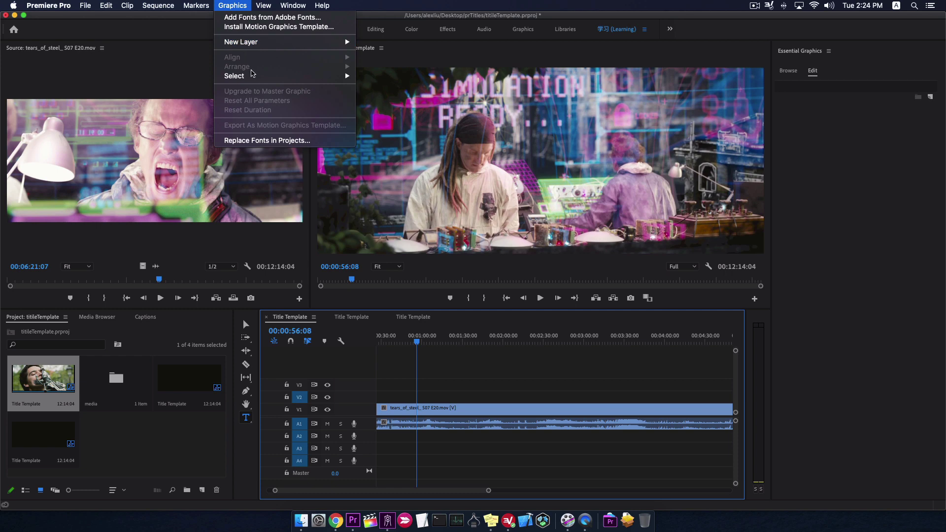
left_click(266, 27)
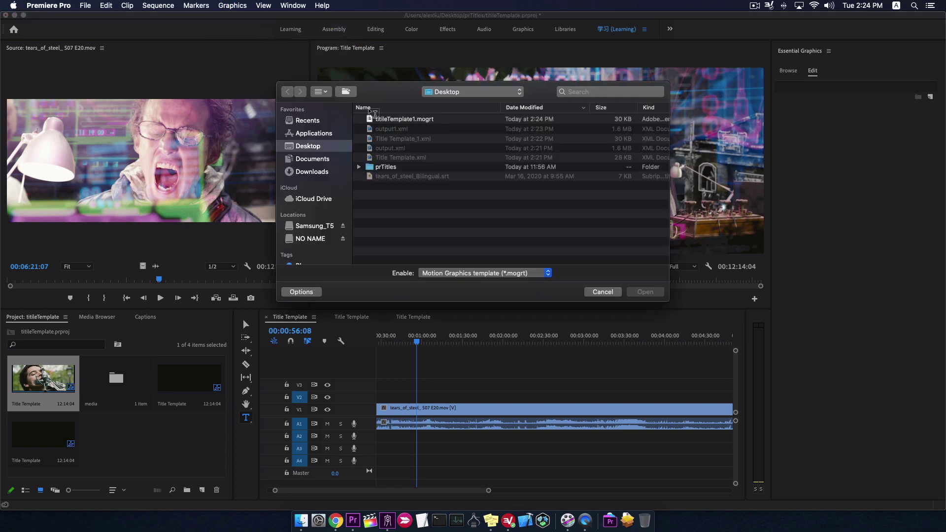
left_click(419, 120)
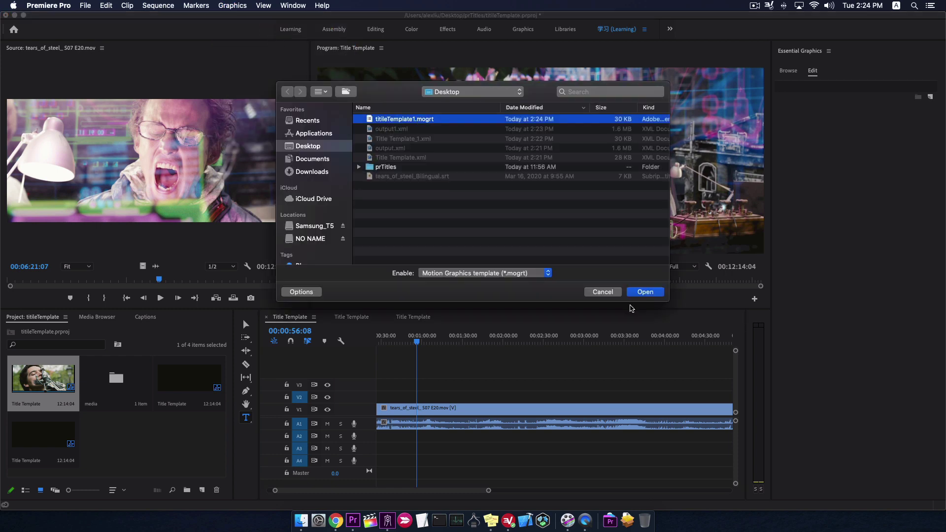
left_click(645, 292)
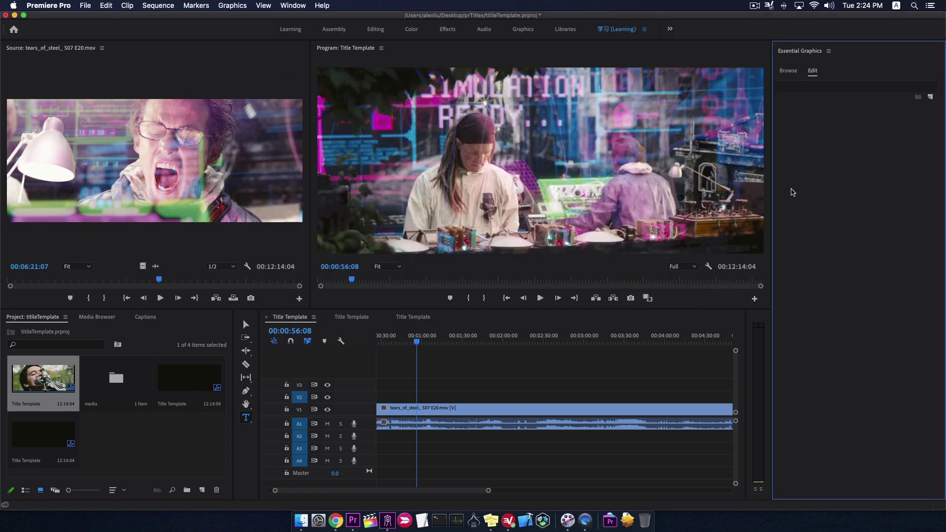
Place the titleTemplate1, cyanBackground and yellowBackground titles on track V3, previewing each
left_click(789, 72)
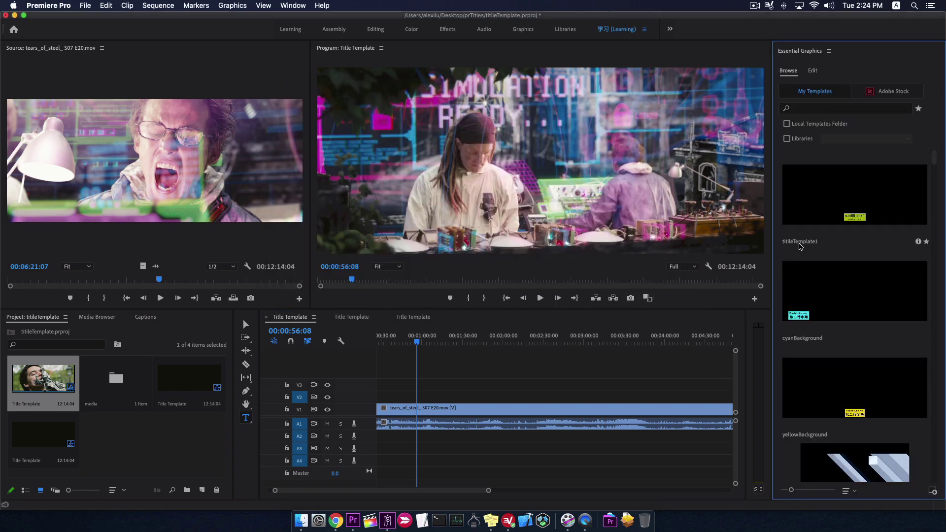
left_click_drag(851, 207, 434, 385)
left_click(434, 343)
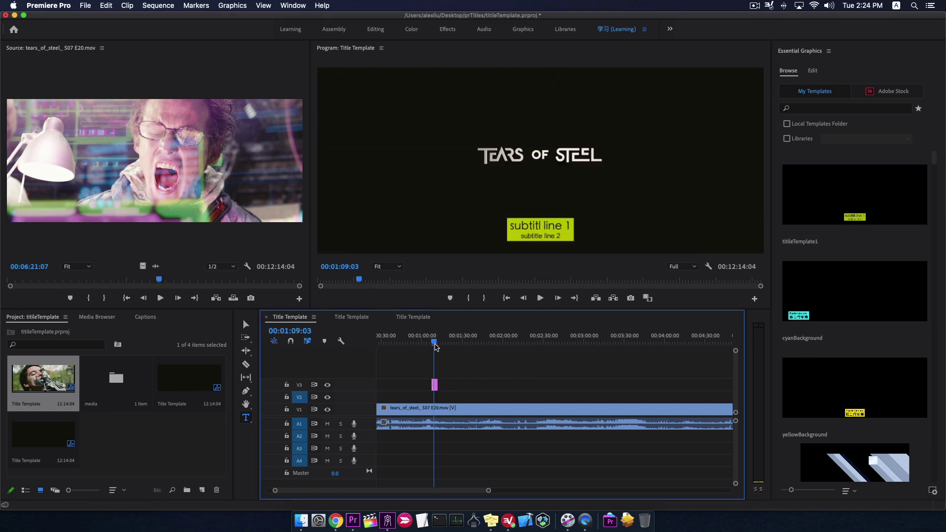
left_click_drag(817, 302, 460, 386)
left_click(460, 344)
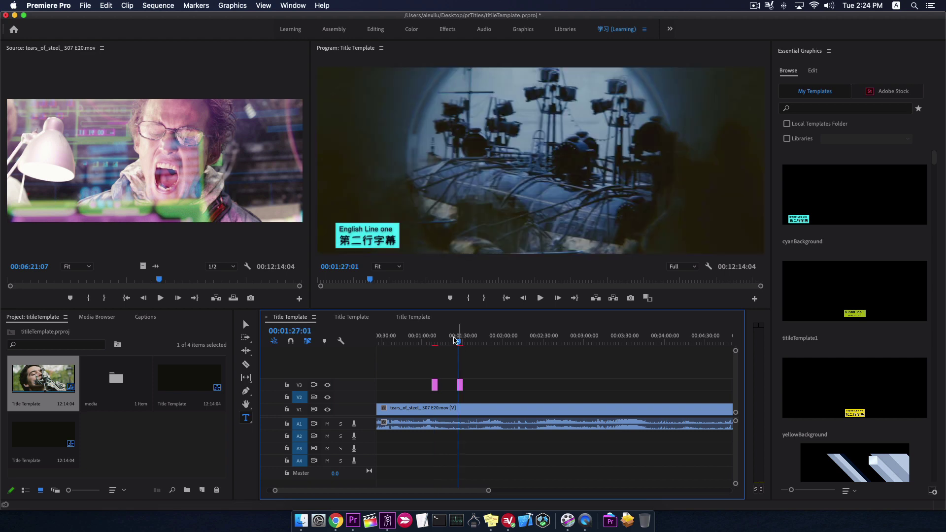
left_click_drag(860, 400, 478, 386)
left_click(477, 344)
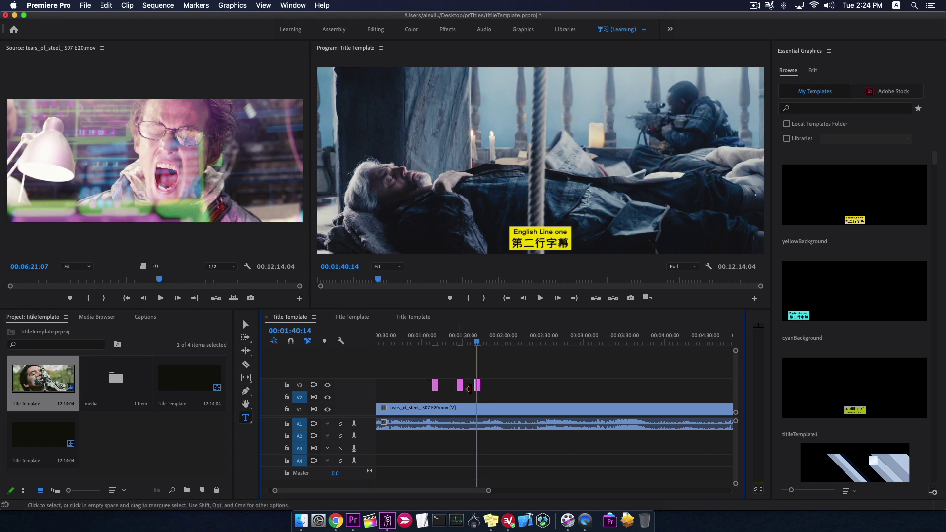
Delete the first two test titles and select the yellow title's two text lines
left_click_drag(419, 374, 470, 406)
key("Delete")
left_click(478, 341)
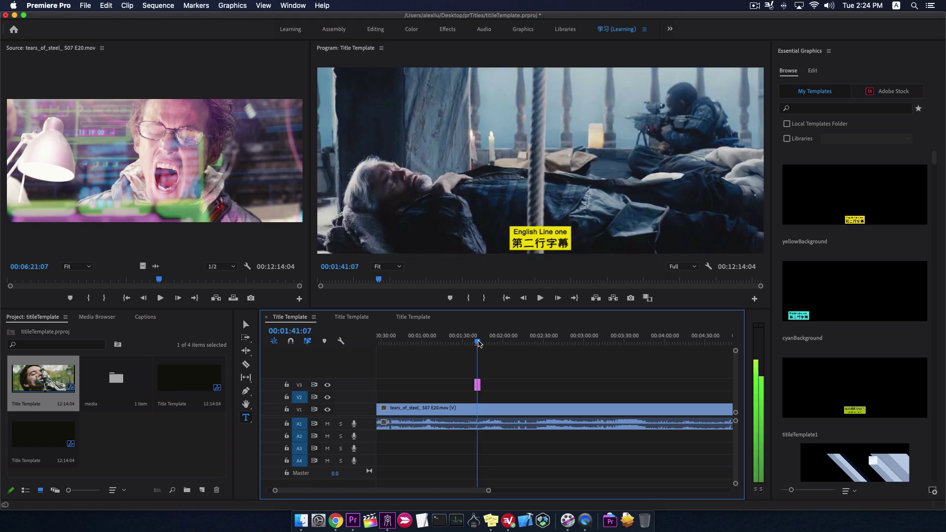
left_click(477, 385)
left_click_drag(563, 243, 496, 223)
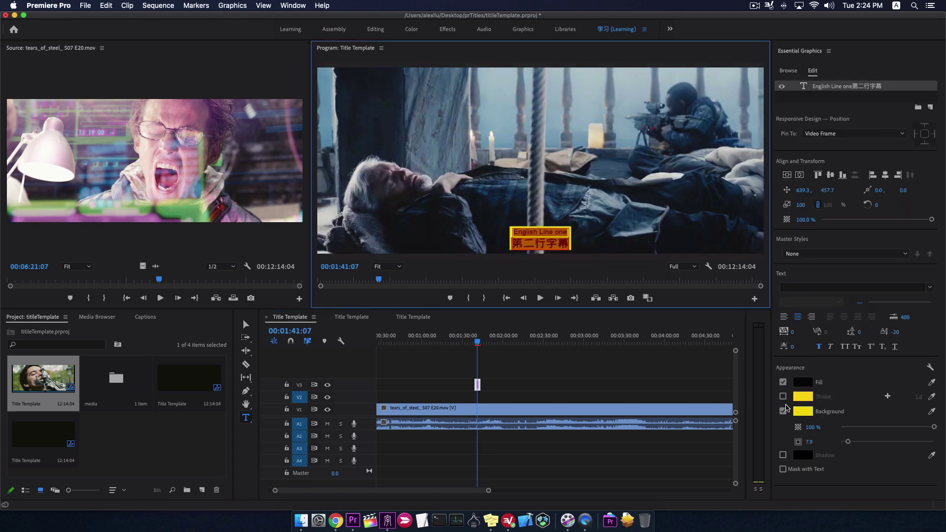
Make the title background red and the text fill white in Essential Graphics
left_click(803, 411)
left_click(492, 328)
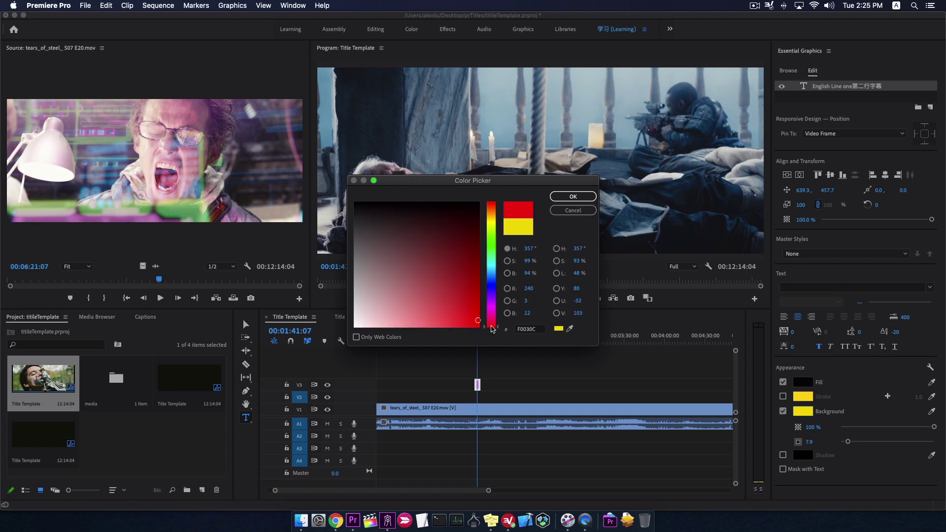
left_click(568, 201)
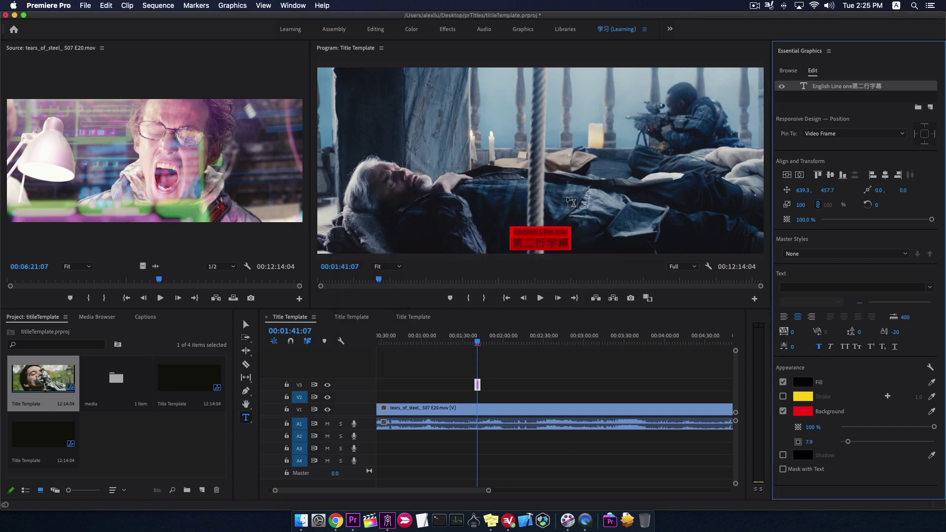
left_click(542, 238)
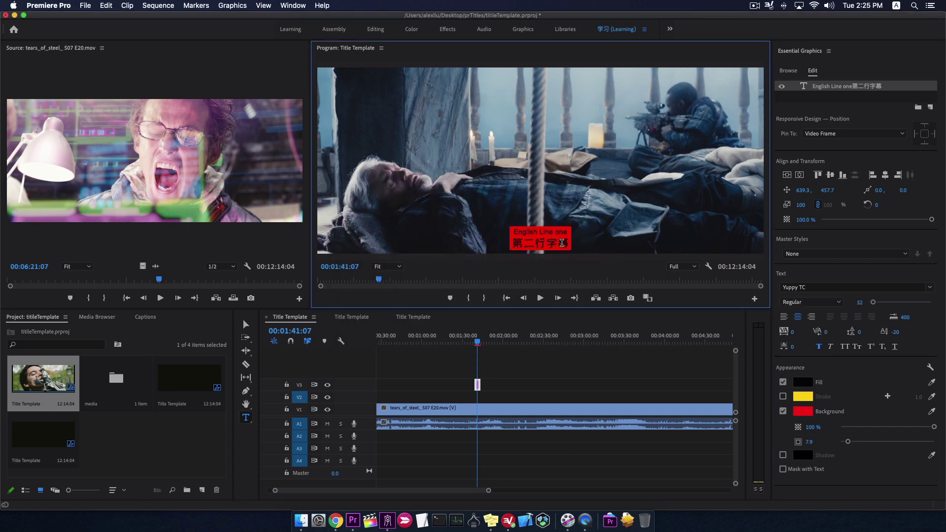
left_click(803, 384)
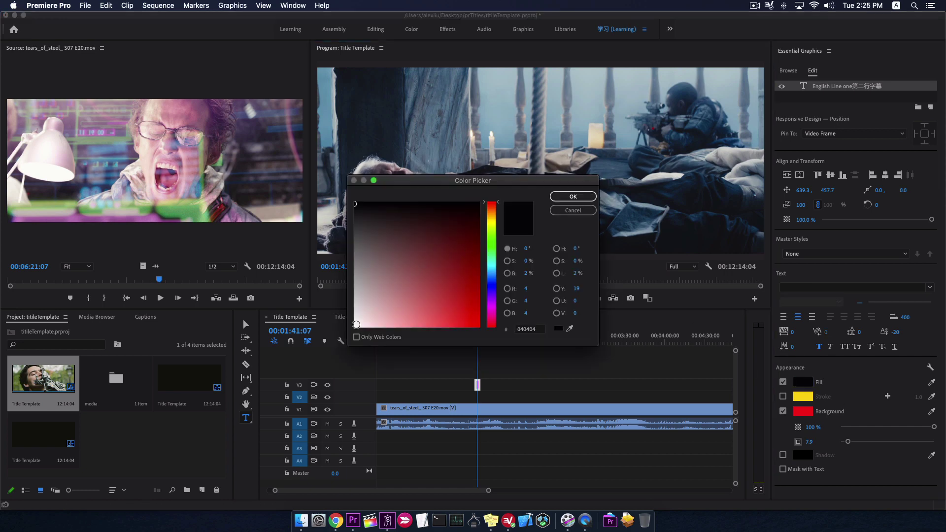
left_click(356, 325)
left_click(573, 197)
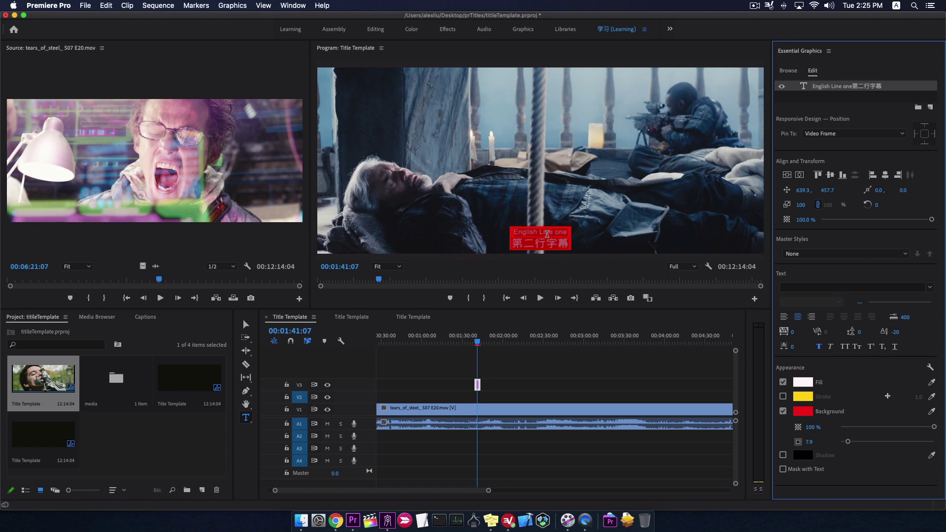
left_click(547, 234)
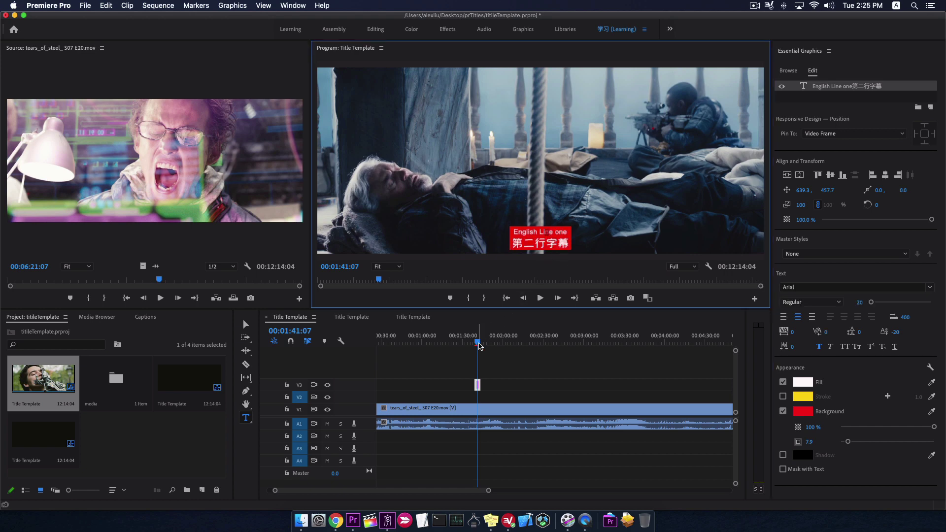
Export the sequence as Final Cut Pro XML 'Title Template_2.xml' to the Desktop
left_click(42, 379)
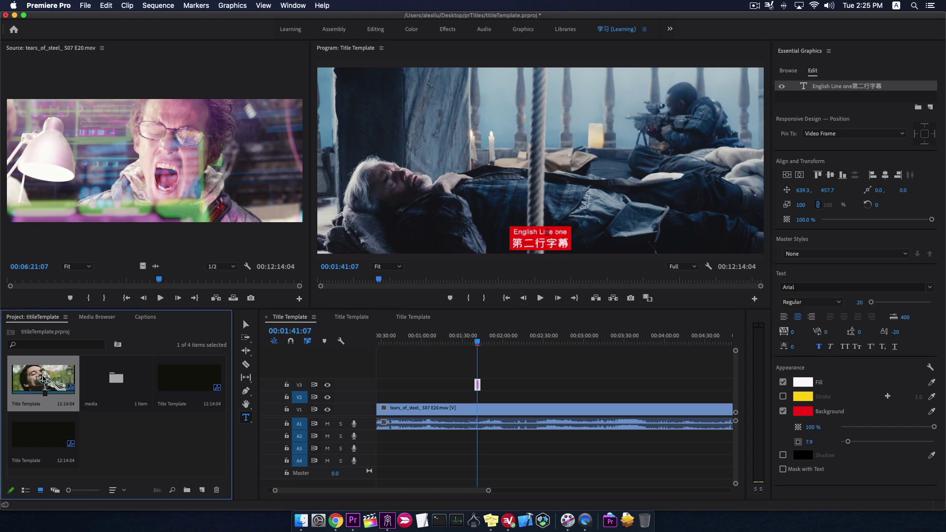
left_click(84, 5)
mouse_move(113, 260)
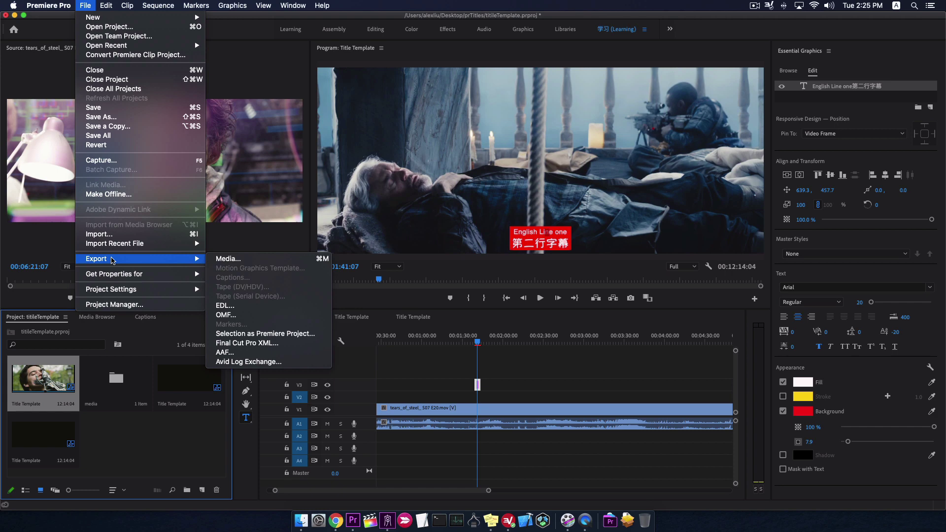
left_click(264, 344)
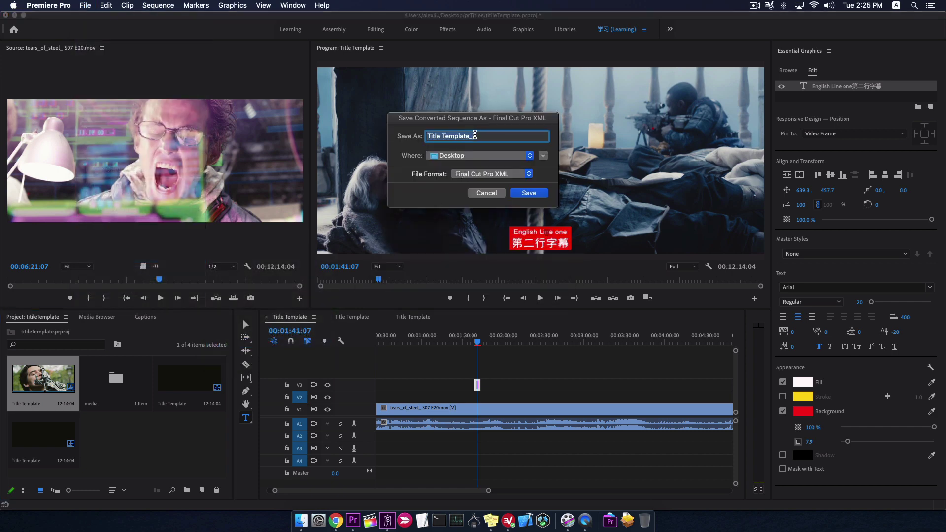
left_click(529, 193)
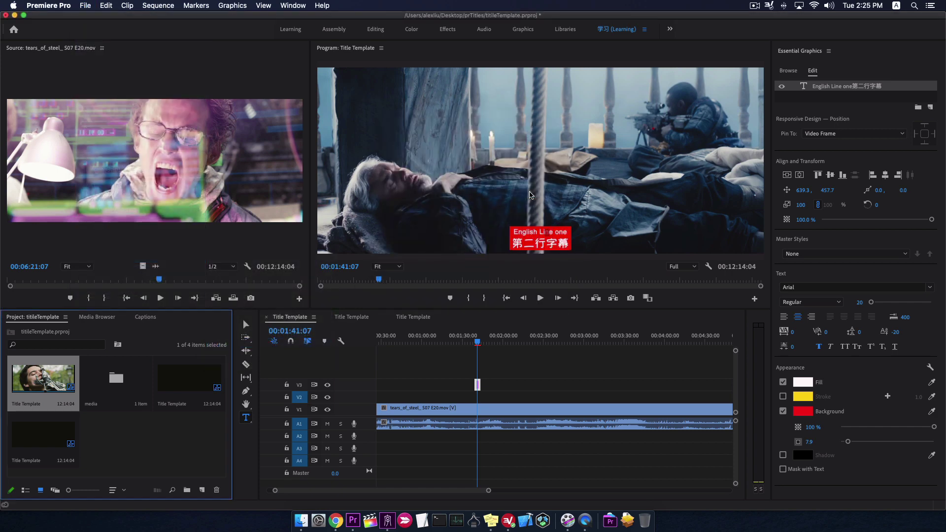
key("ctrl+Left")
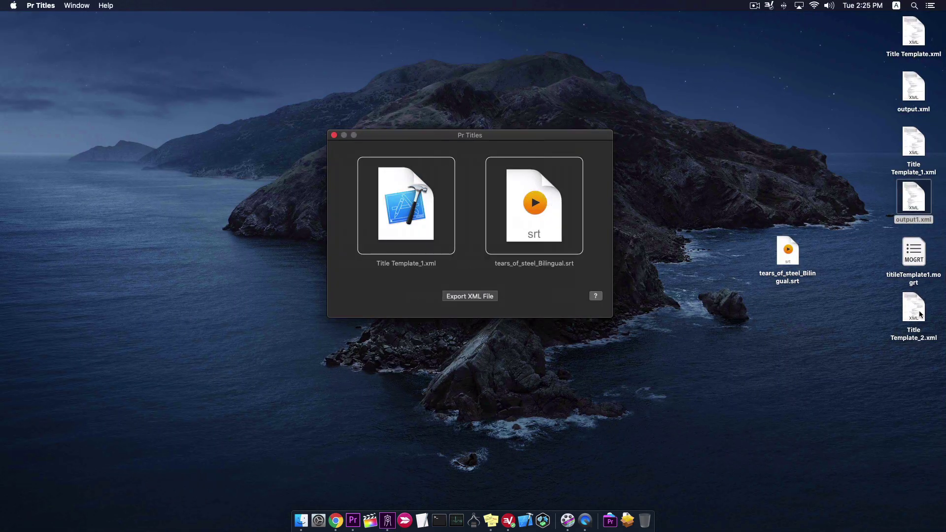
Load Title Template_2.xml as the Pr Titles template and save output22222.xml to the Desktop
left_click_drag(920, 314, 413, 219)
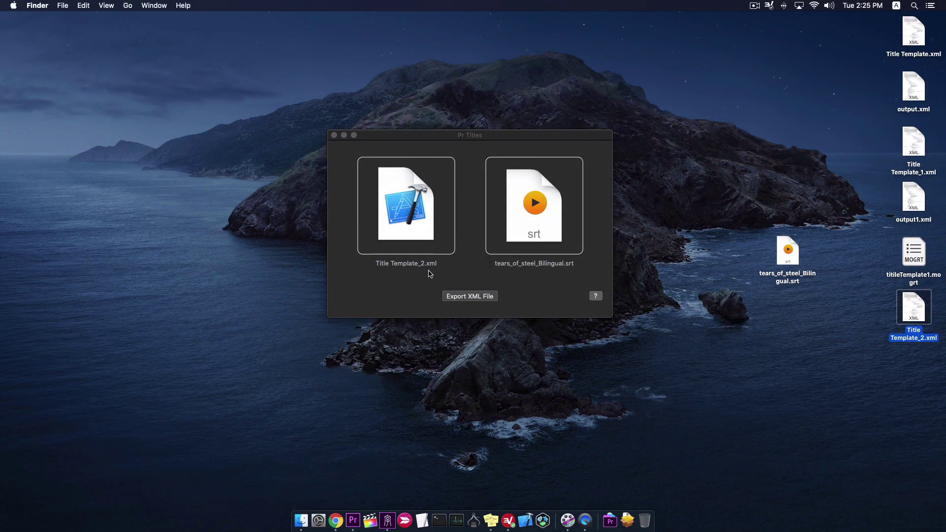
left_click(471, 298)
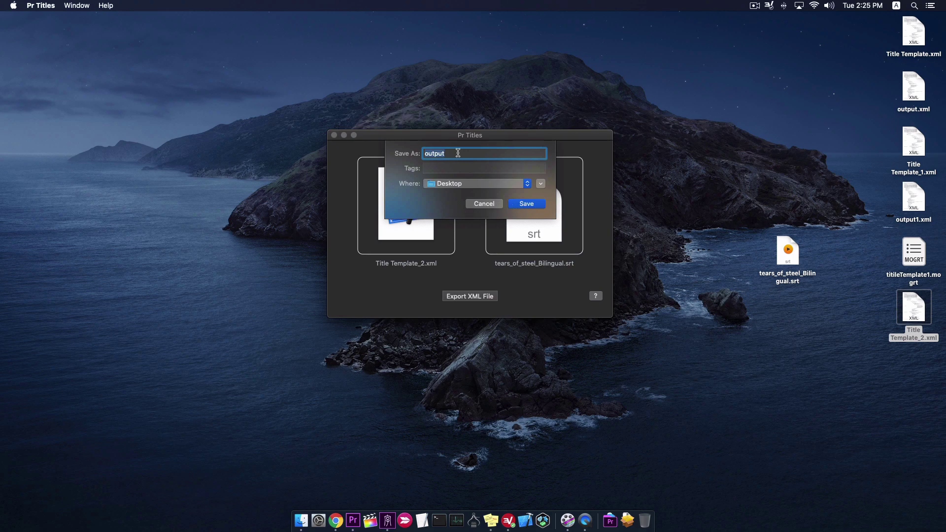
left_click(458, 154)
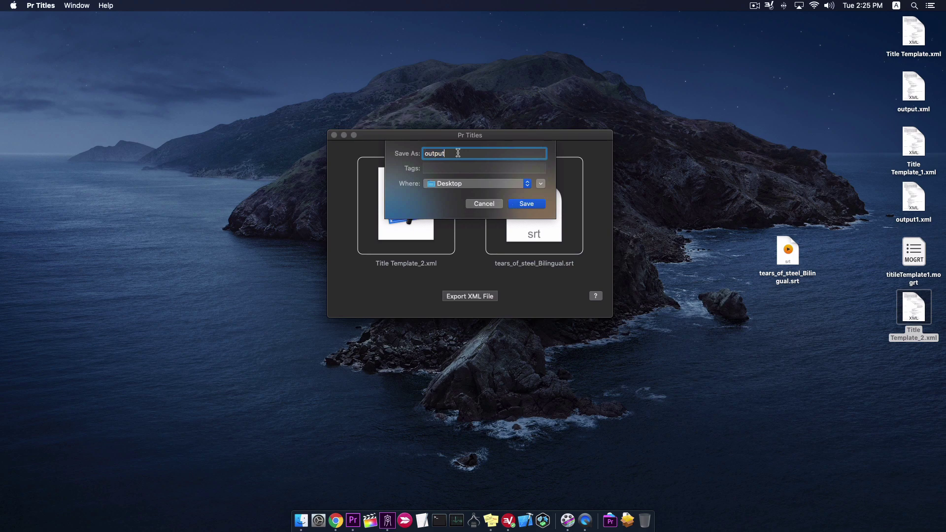
left_click(514, 205)
key("ctrl+Right")
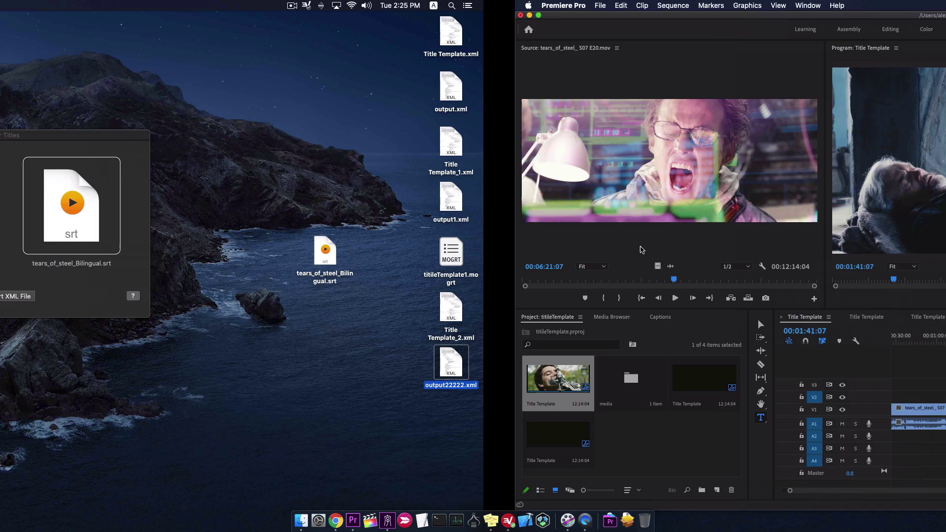
left_click(85, 5)
Import output22222.xml, open its Title Template sequence and scrub from 00:00:39:22 to preview the subtitles
left_click(130, 235)
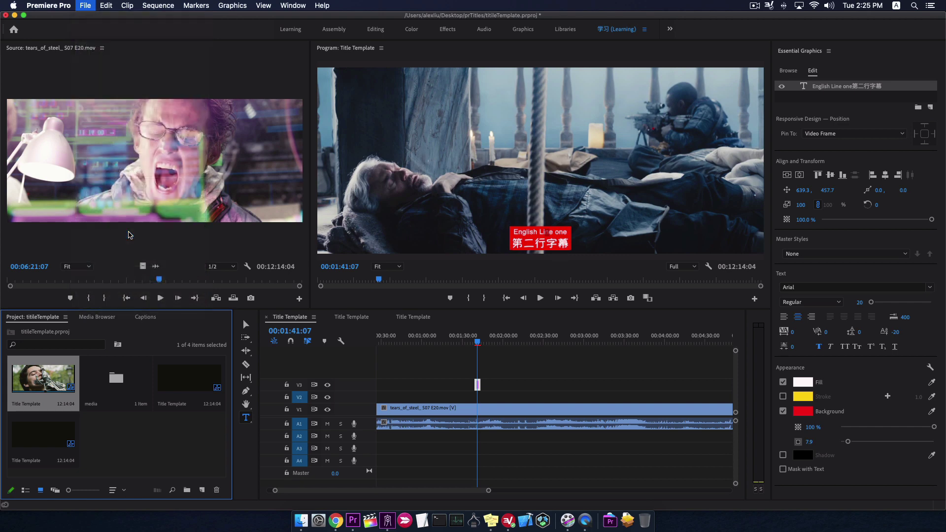
left_click(413, 121)
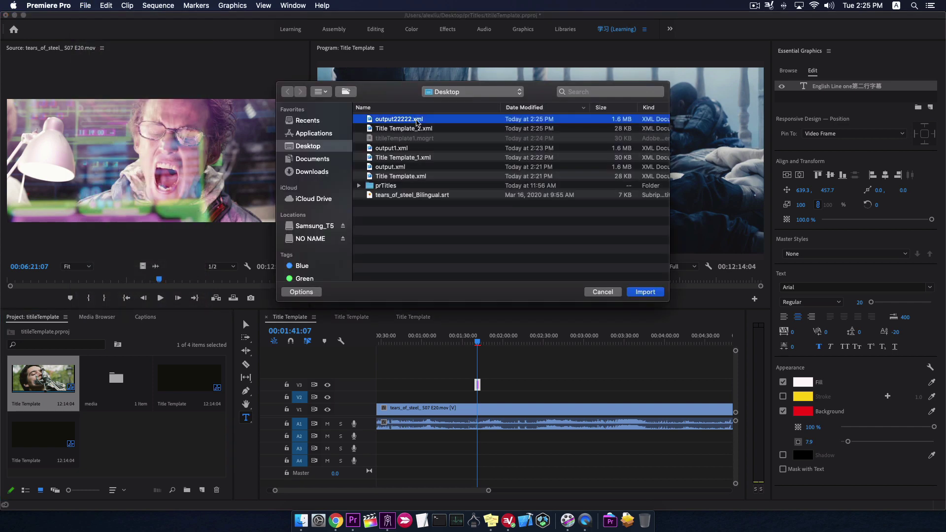
left_click(645, 291)
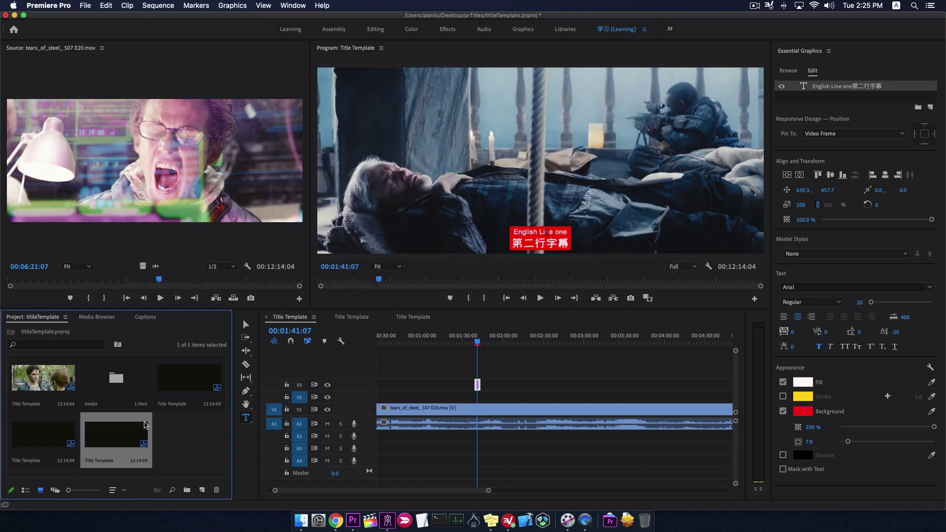
double_click(145, 424)
left_click(396, 344)
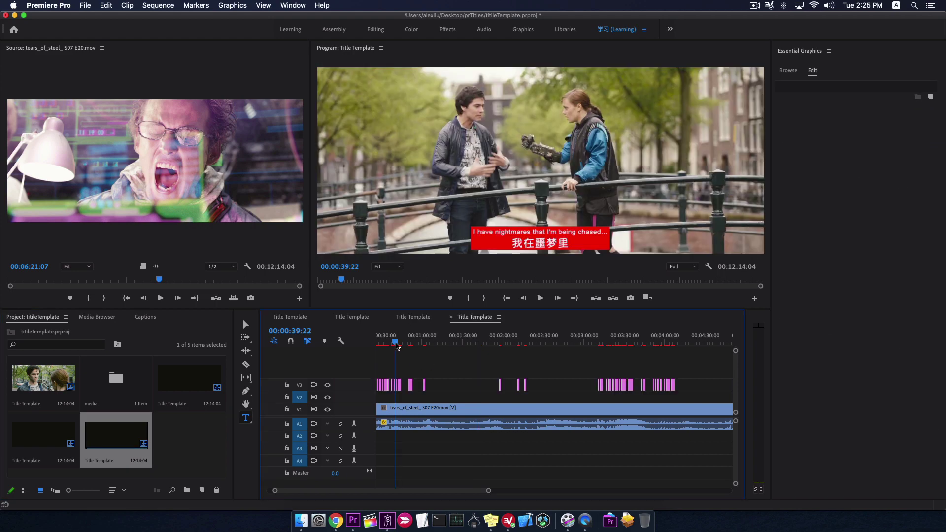
left_click_drag(397, 347, 402, 347)
key("ctrl+Left")
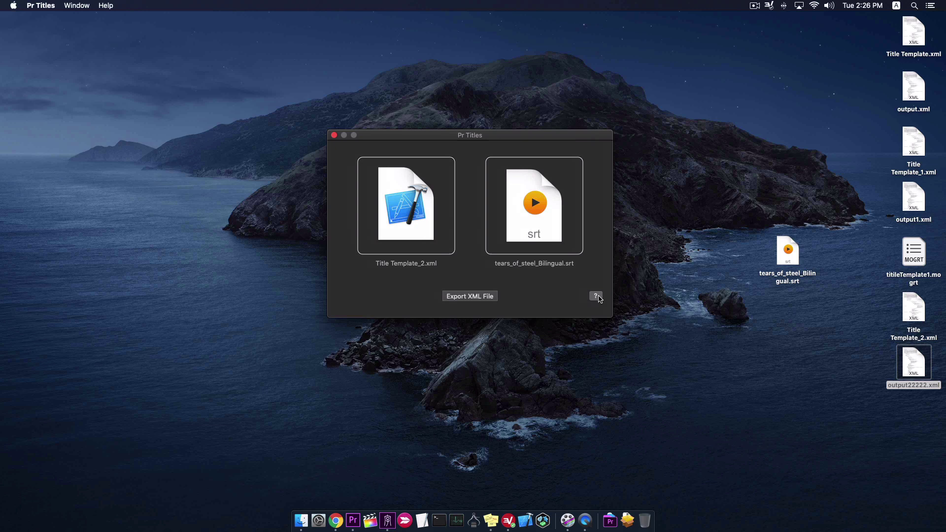
Start a Pr Titles bug report in Mail with the body 'hello I got a question...'
left_click(596, 297)
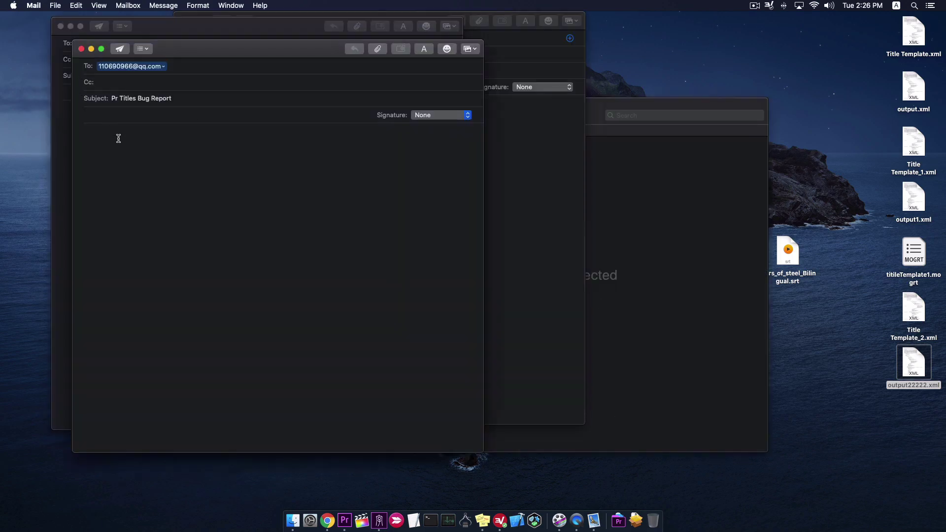
type("hello I got a question...")
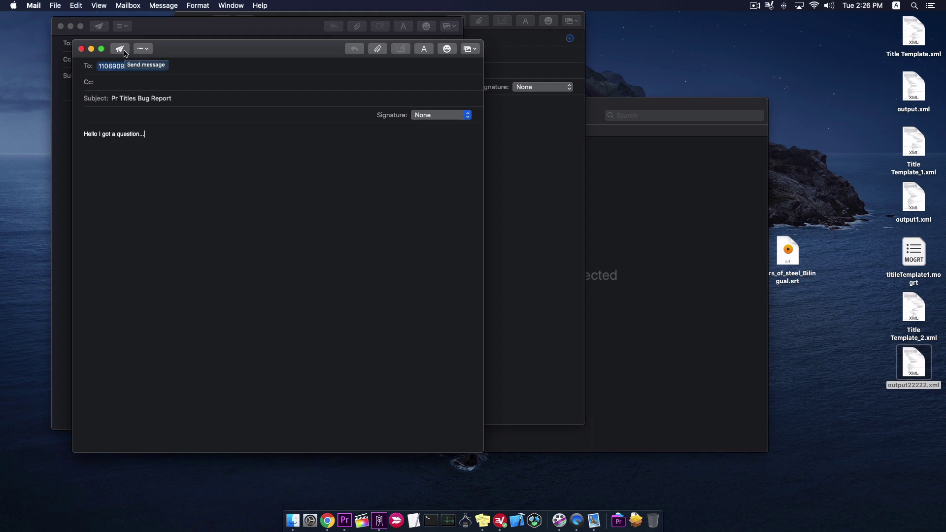
left_click(381, 525)
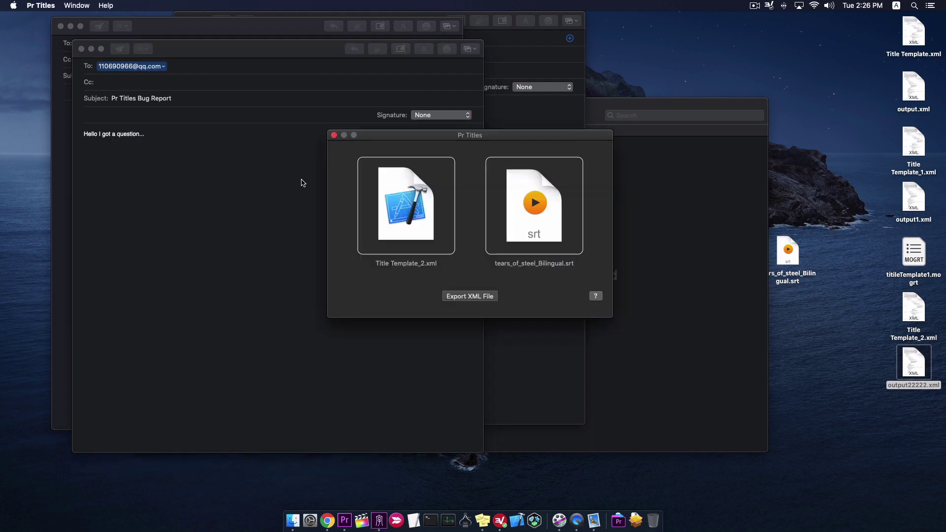
left_click(106, 5)
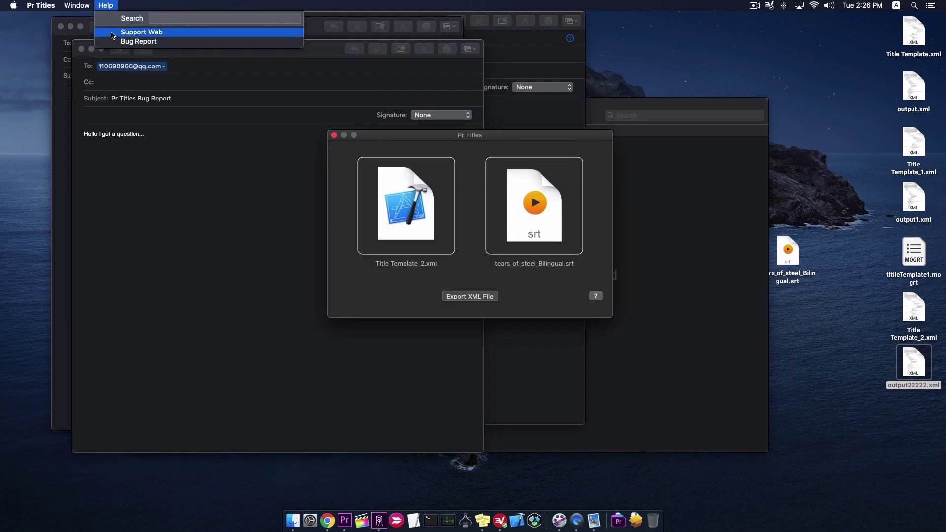